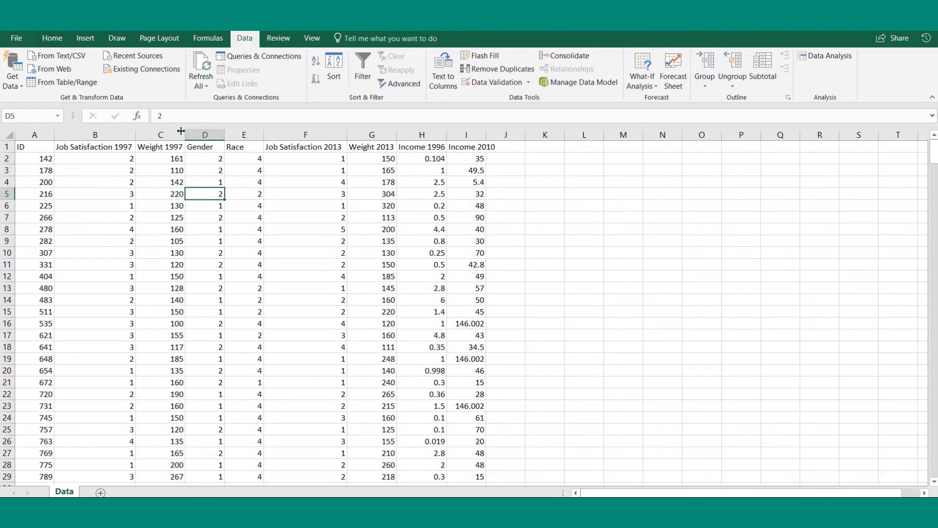
Examine the Weight 1997 and Weight 2013 columns as the two measurements being compared.
click(173, 134)
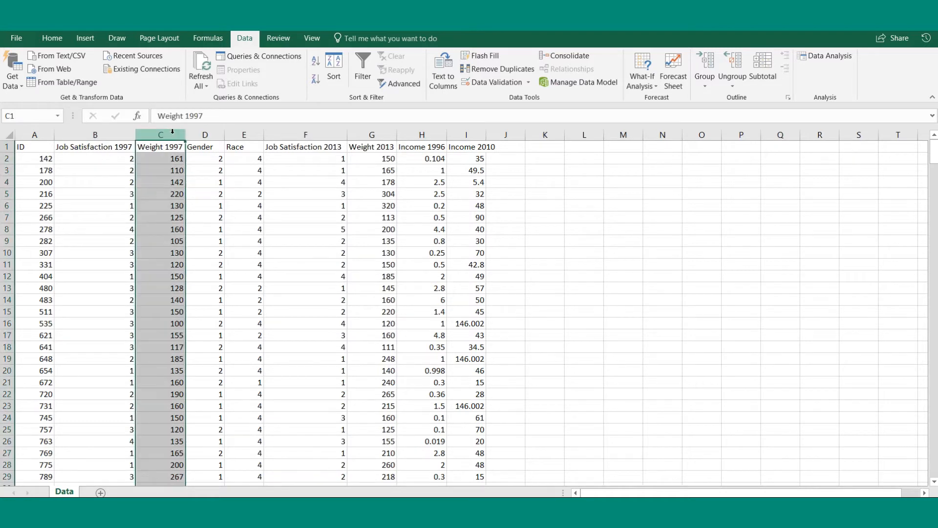
click(371, 134)
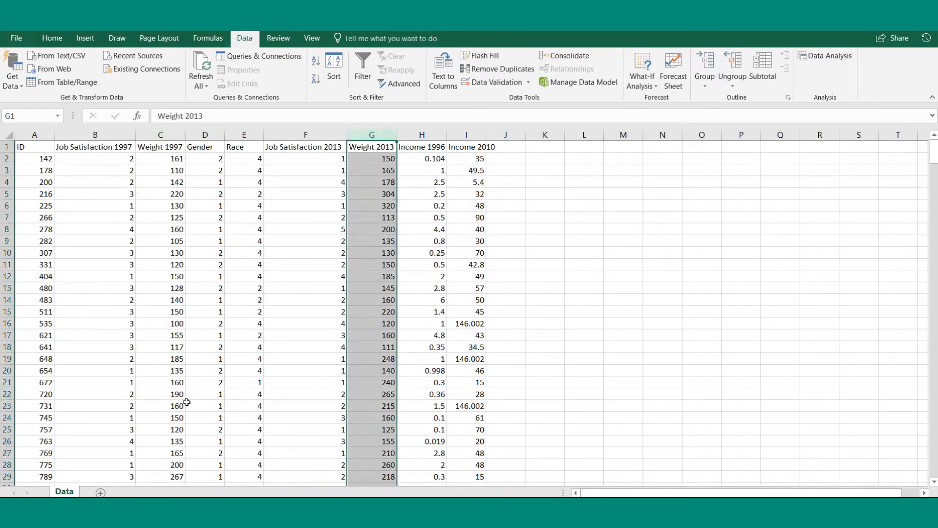
click(167, 135)
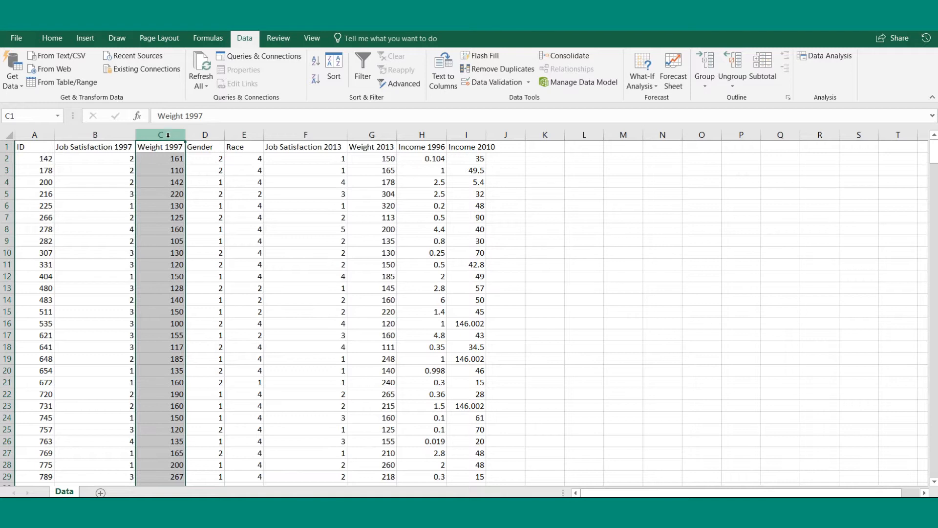
click(174, 150)
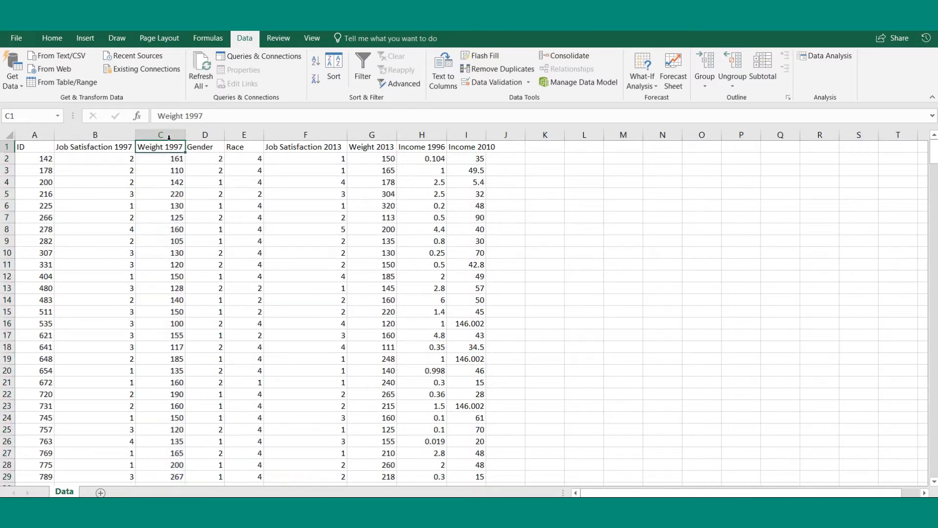
click(169, 138)
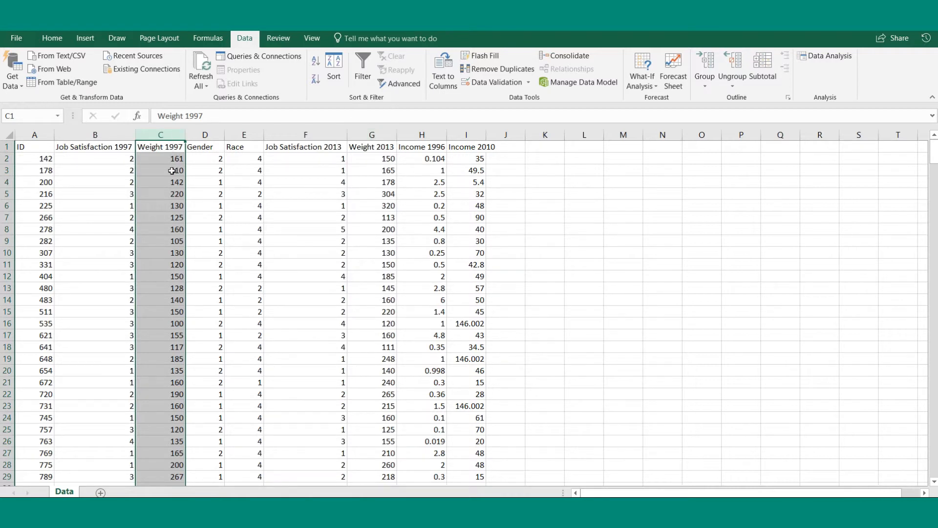
click(378, 136)
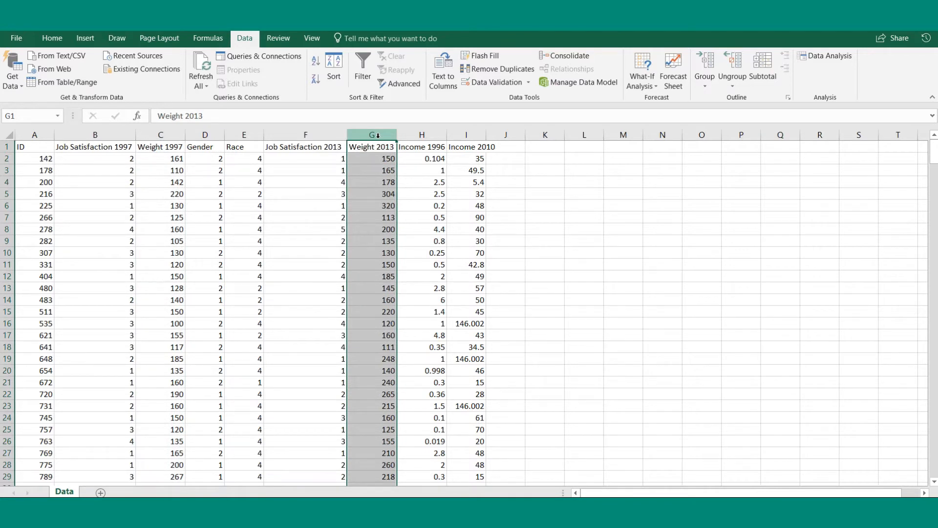
Compare the paired 1997 and 2013 weights of the first two individuals in the data.
click(180, 159)
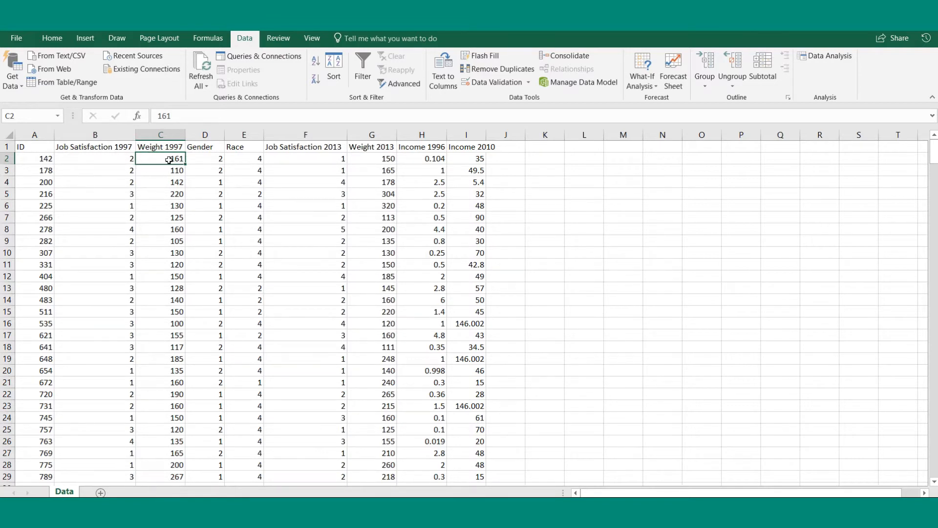
click(35, 157)
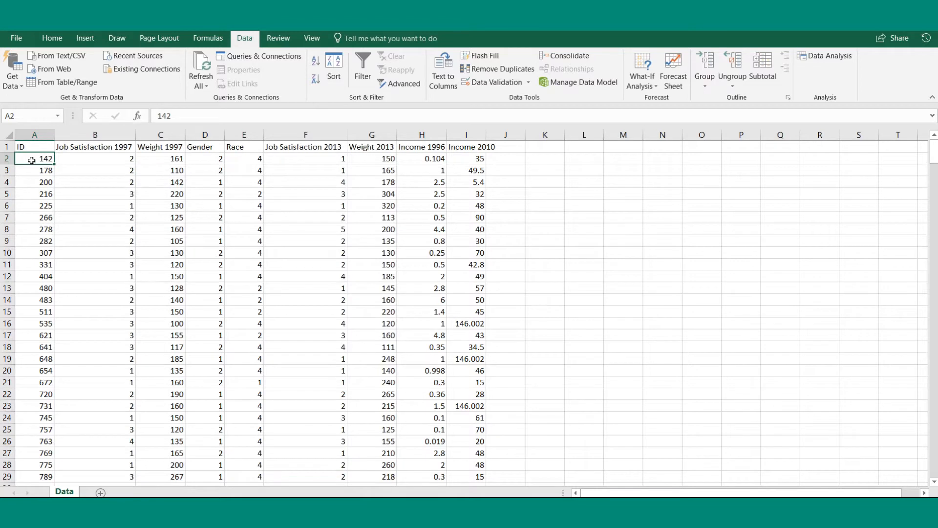
click(174, 160)
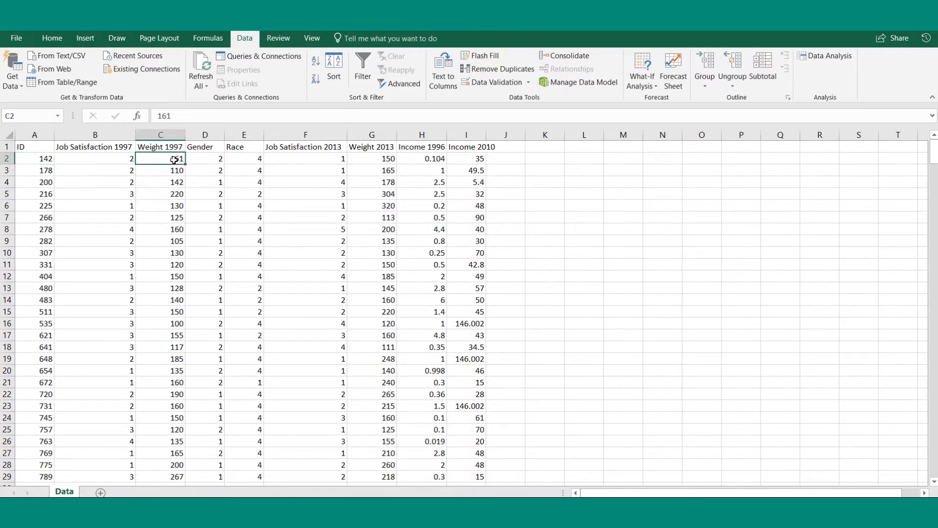
click(381, 160)
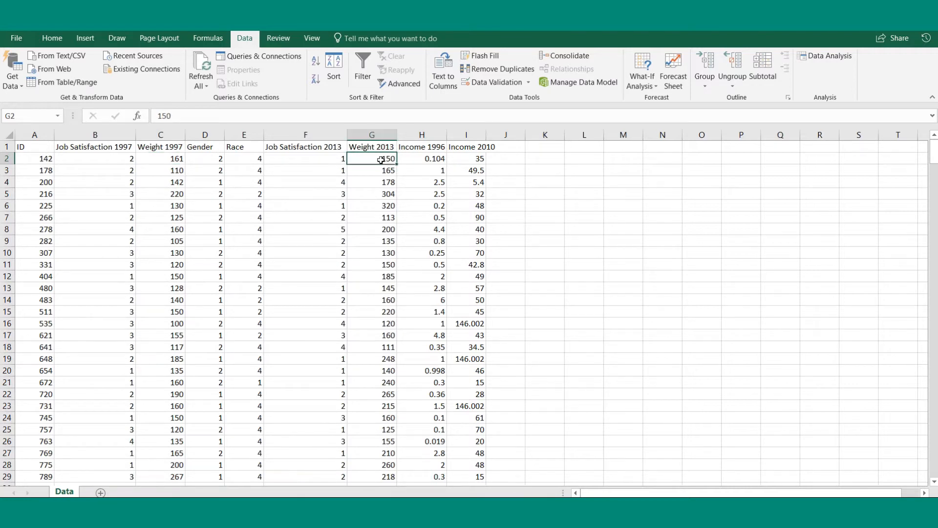
click(174, 160)
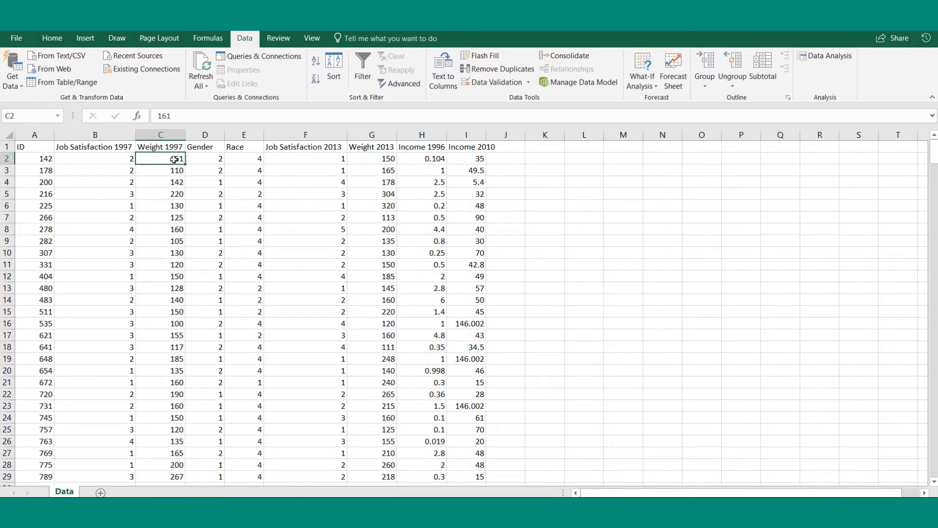
click(378, 160)
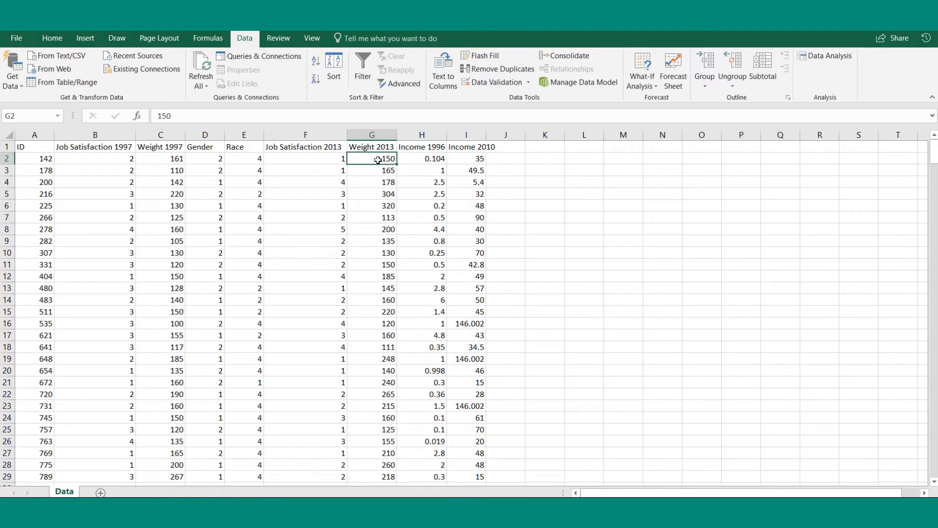
click(41, 175)
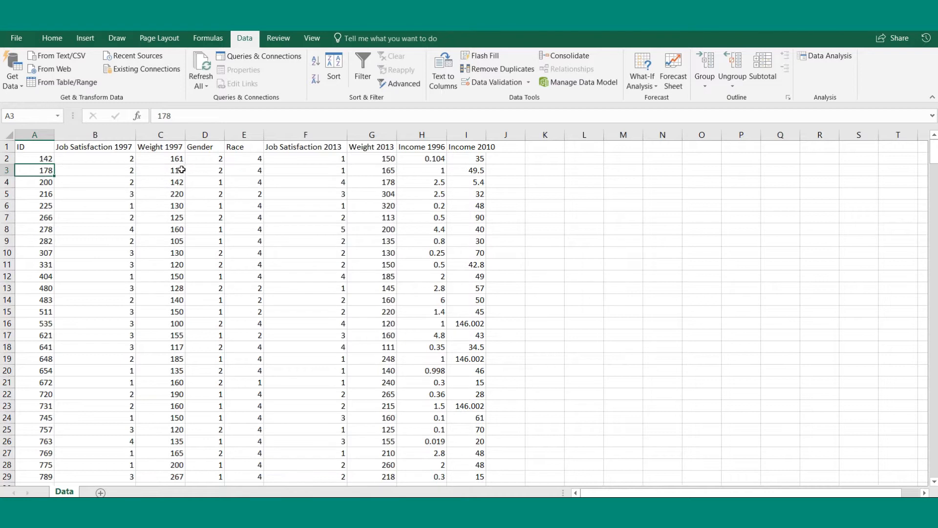
click(182, 169)
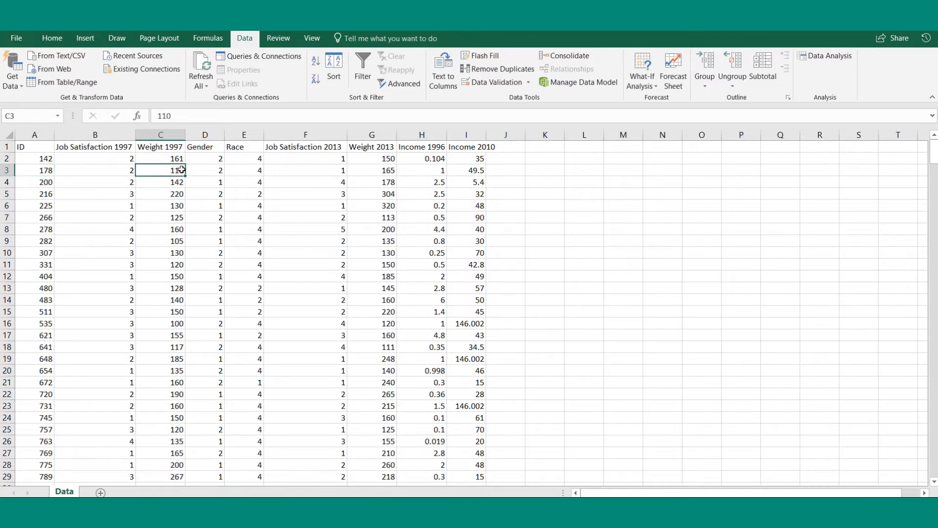
click(386, 171)
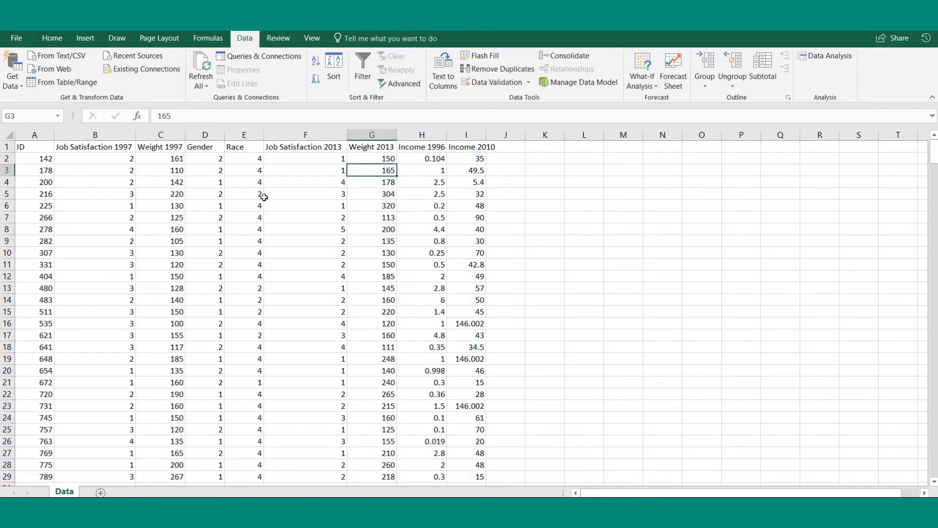
click(178, 159)
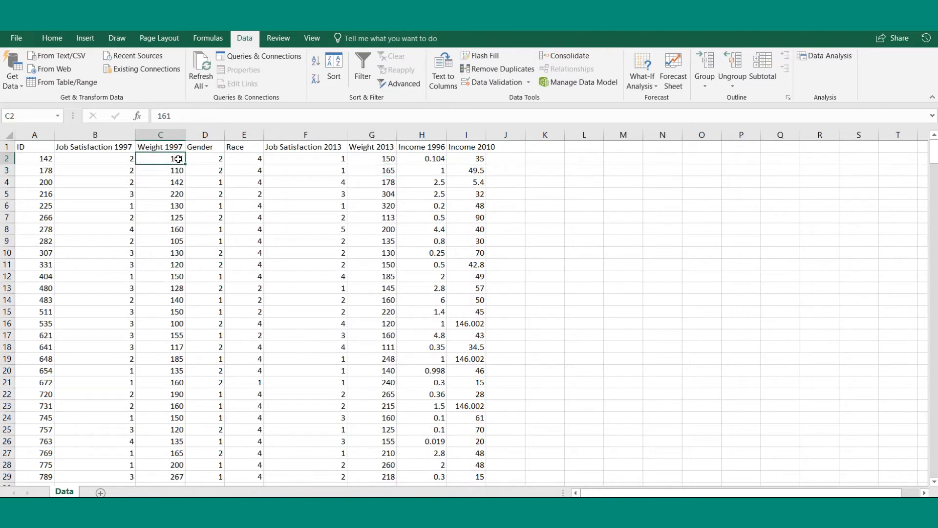
click(358, 161)
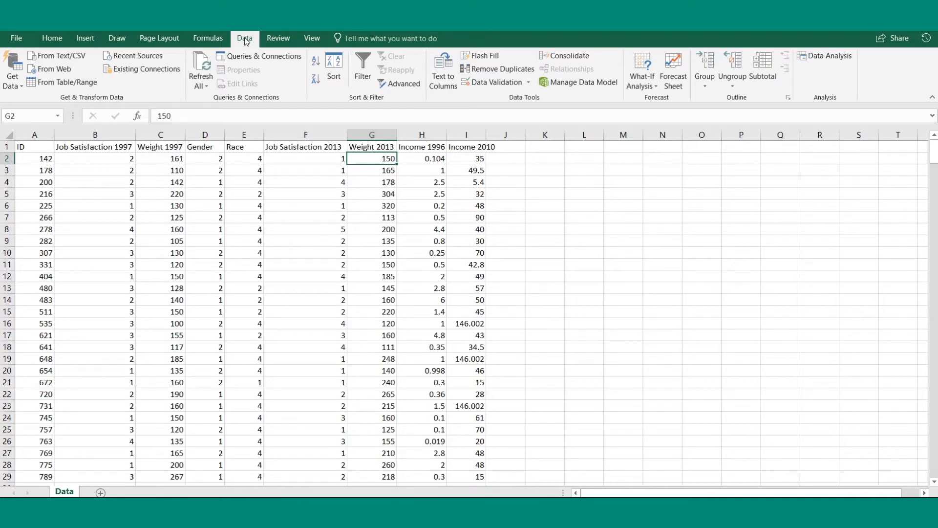
Start a t-Test: Paired Two Sample for Means with the whole Weight 1997 column ($C:$C) as Variable 1.
click(834, 52)
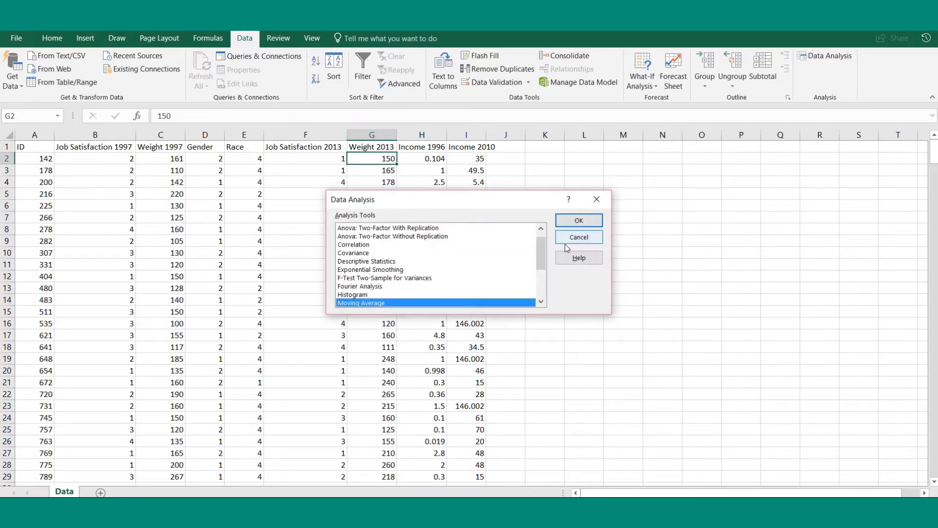
drag(548, 252, 545, 278)
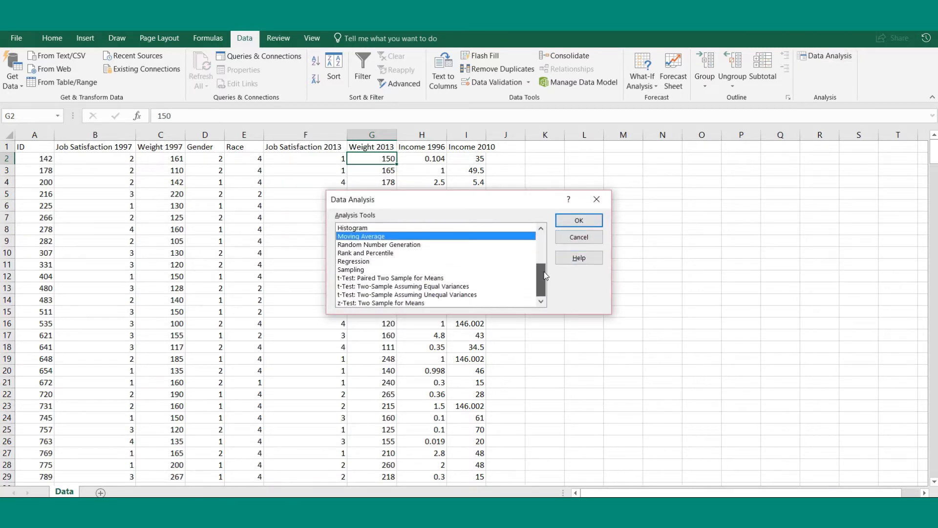
click(354, 280)
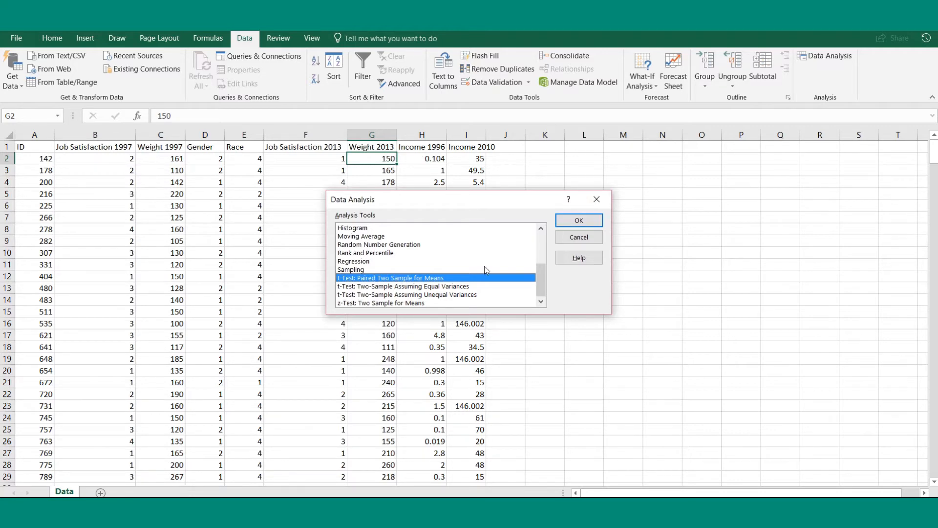
click(573, 221)
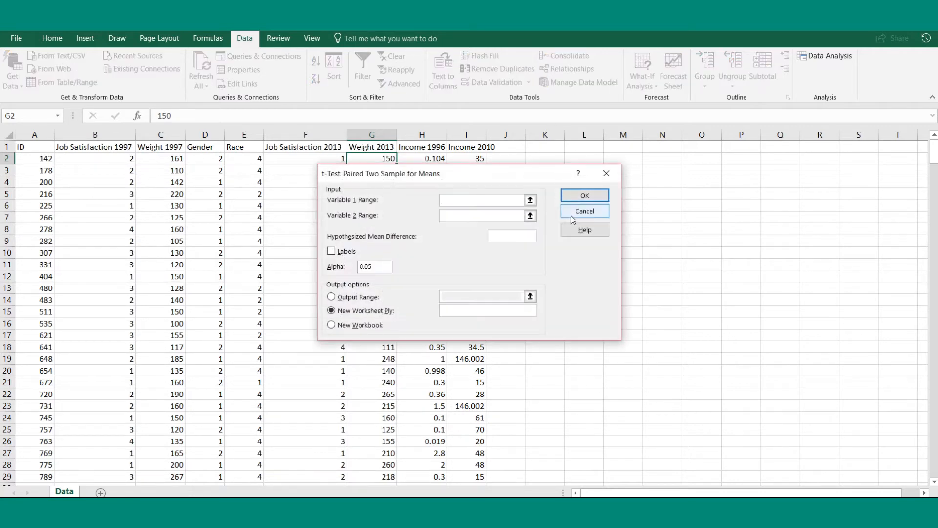
click(530, 200)
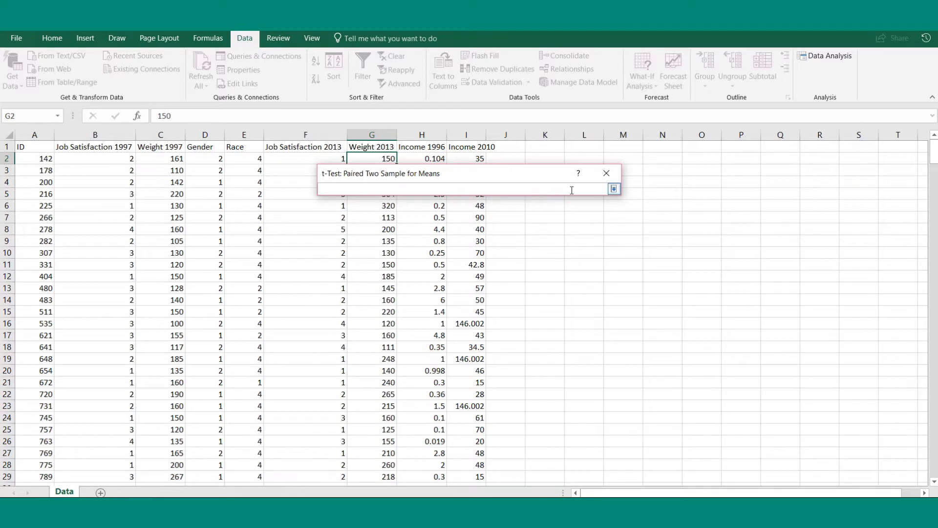
click(162, 132)
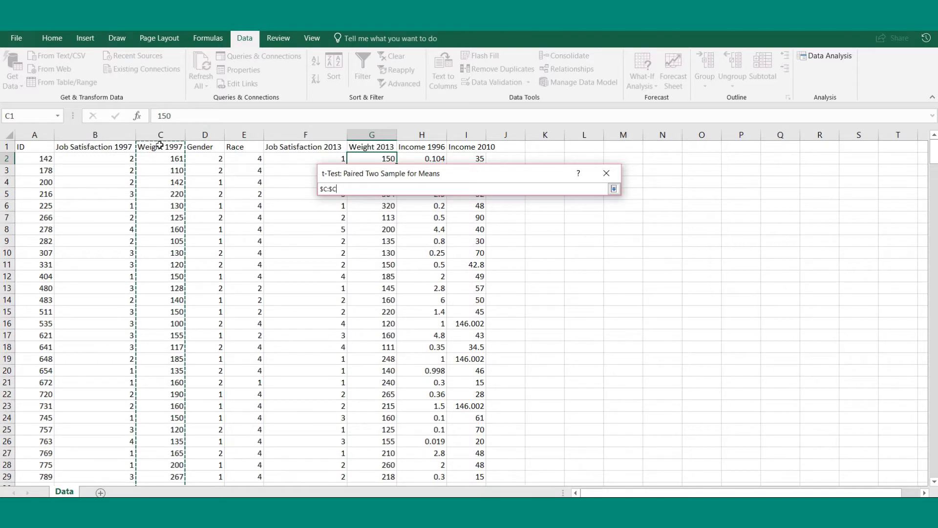
click(614, 189)
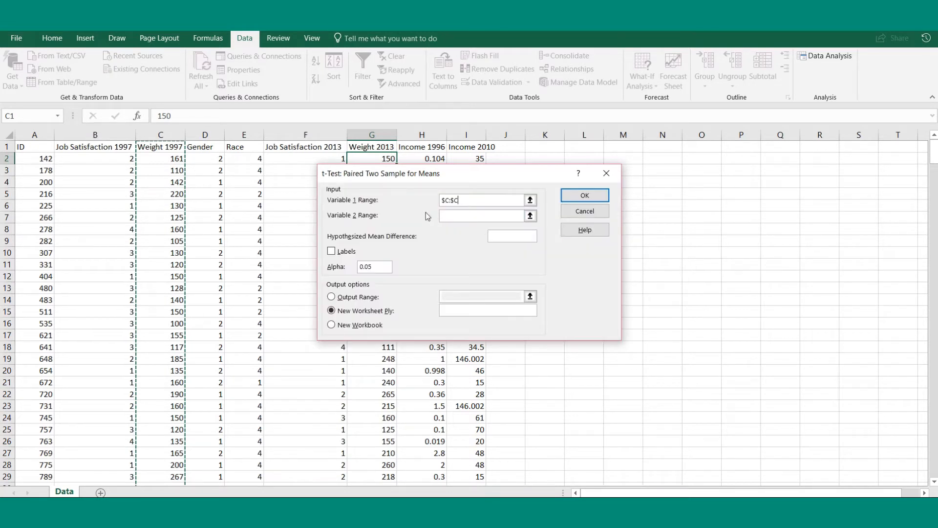
Set Variable 2 to the Weight 2013 column ($G:$G), mean difference to 0 with labels included, and run the test to a new worksheet.
click(530, 216)
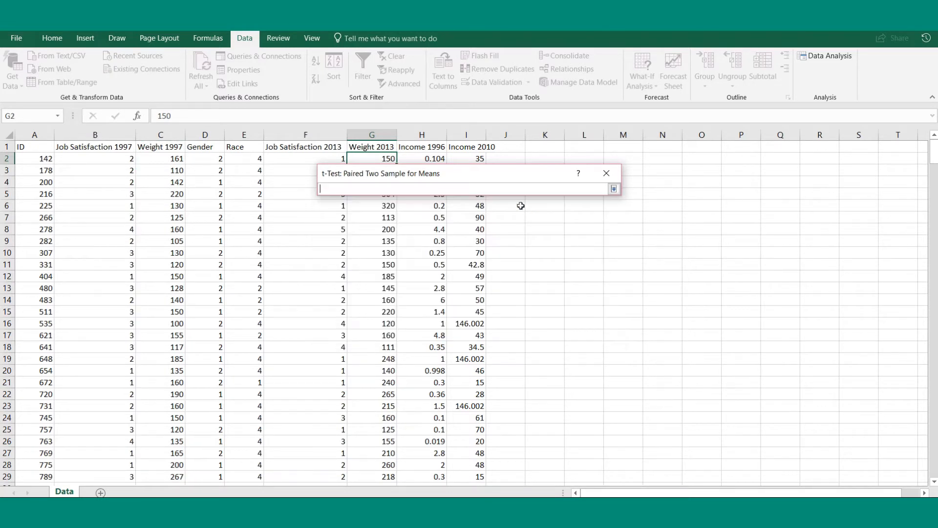
click(372, 135)
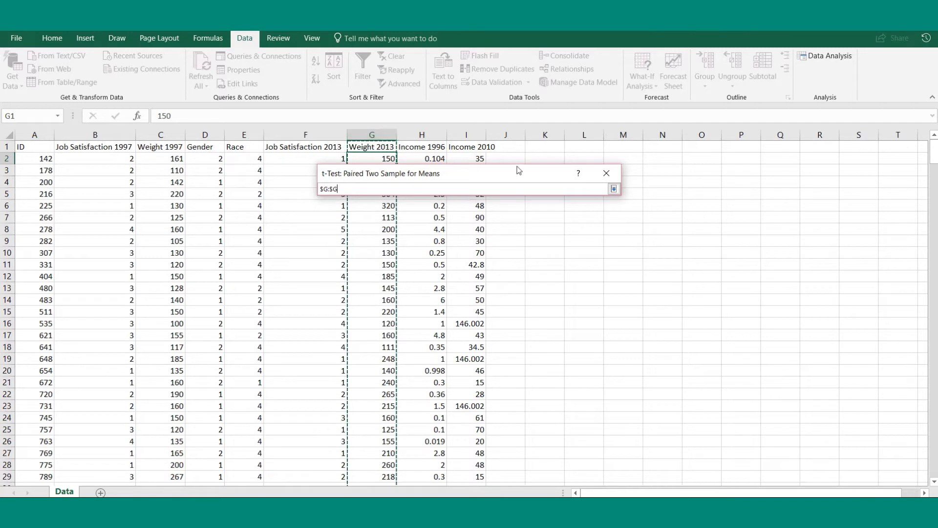
click(613, 189)
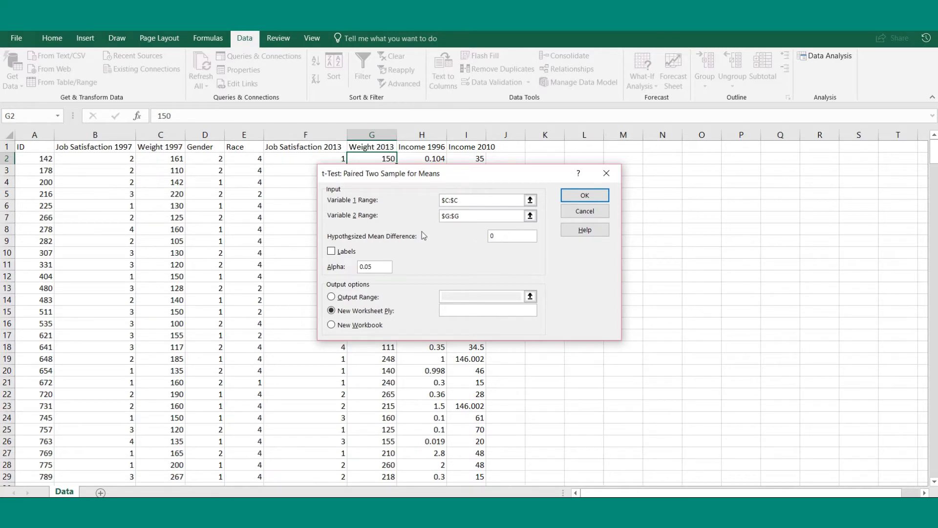
click(333, 253)
click(588, 194)
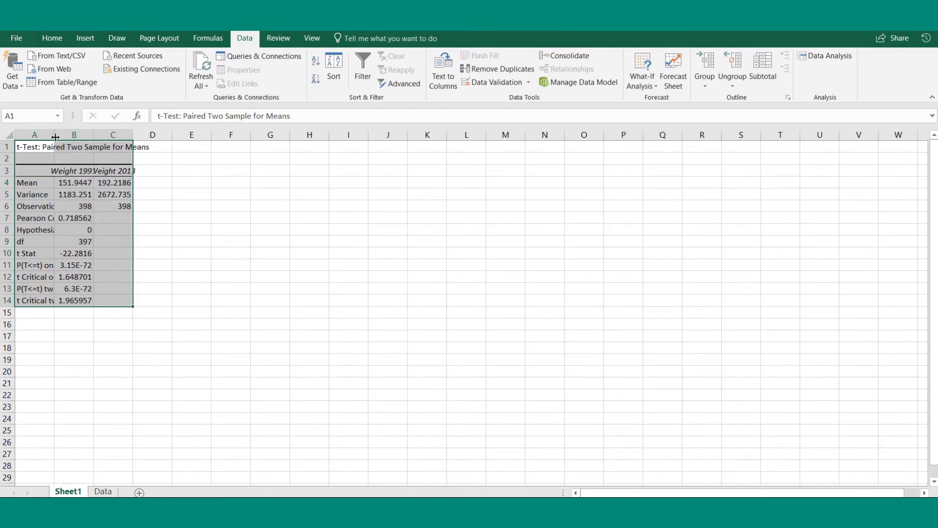
Widen columns A, B and C of the t-test output so all row labels, headings and values fit.
drag(56, 137, 206, 138)
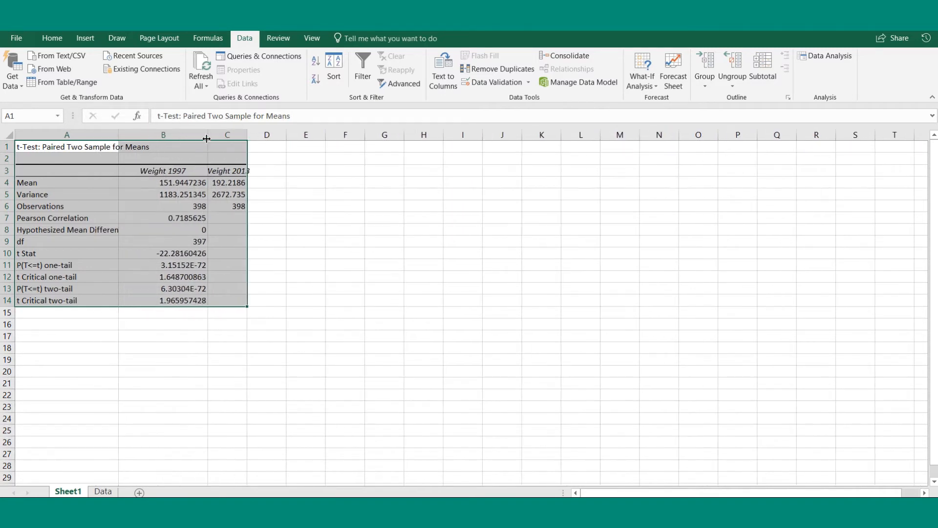
drag(119, 139, 144, 145)
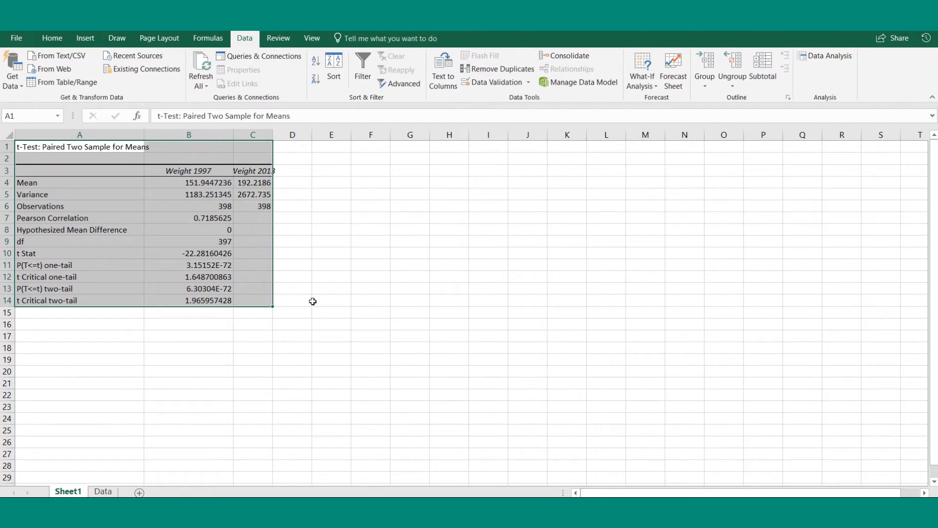
click(202, 184)
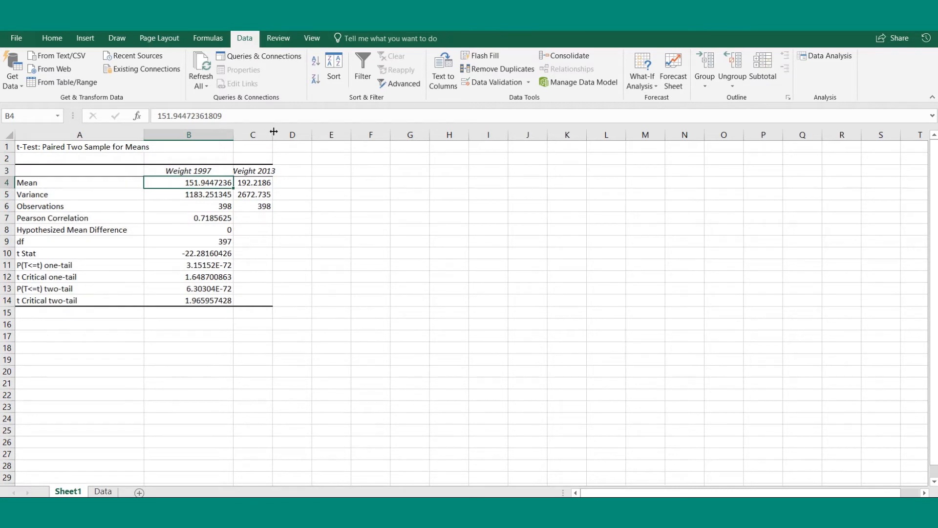
drag(273, 134, 314, 135)
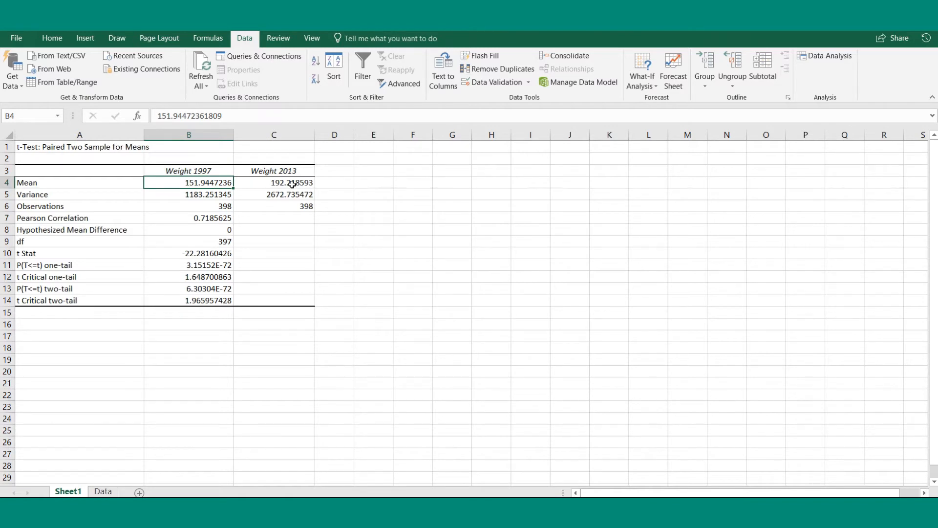
Examine the t Stat and the Weight 1997 mean in the t-test output.
click(182, 255)
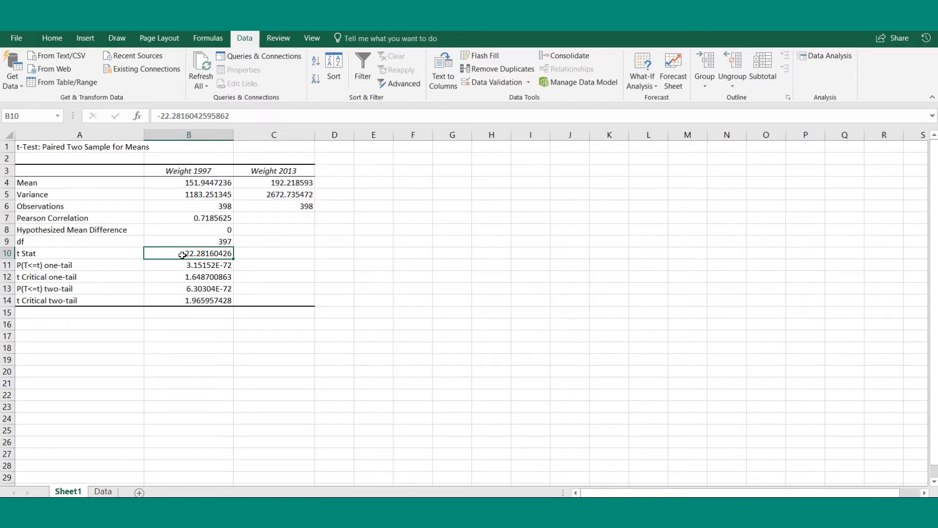
key(Up)
key(Up)
key(Up)
key(Up)
key(Up)
key(Up)
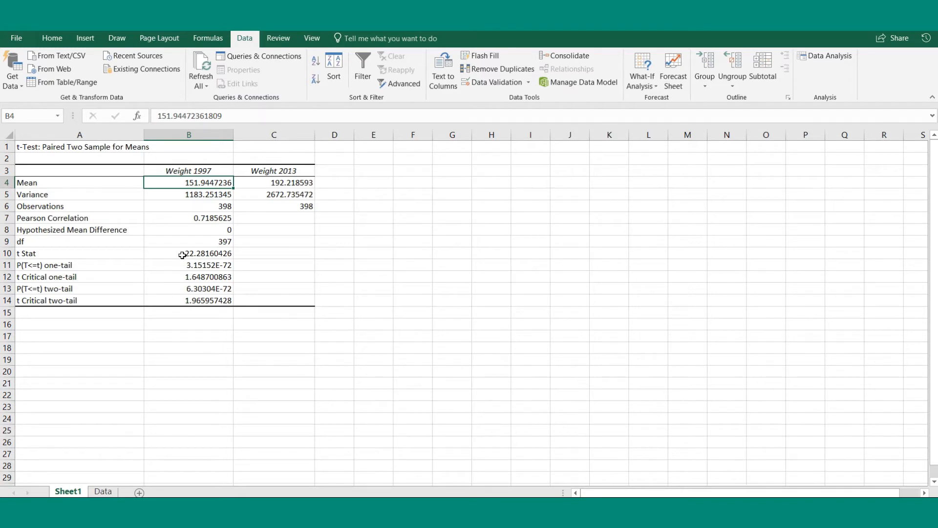
Compare the variances of Weight 1997 and Weight 2013 in the t-test output.
key(Down)
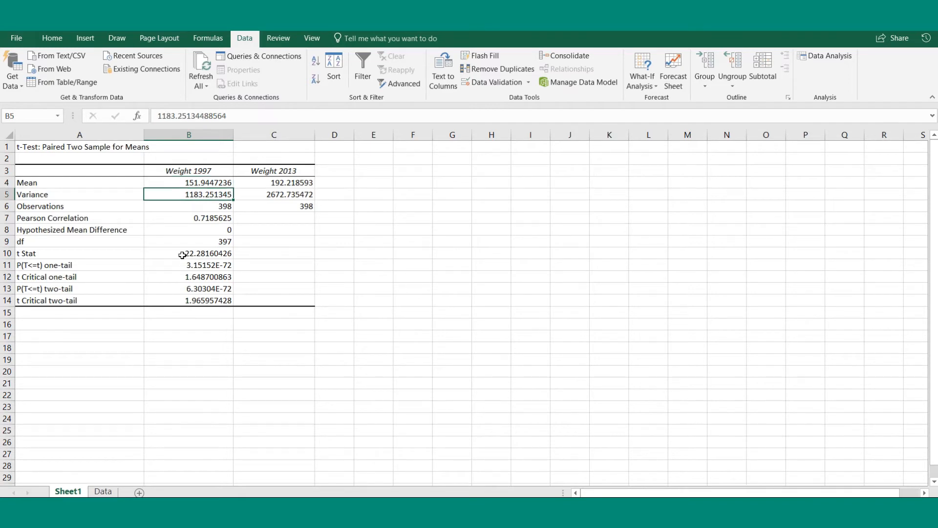
key(Right)
key(Left)
key(Right)
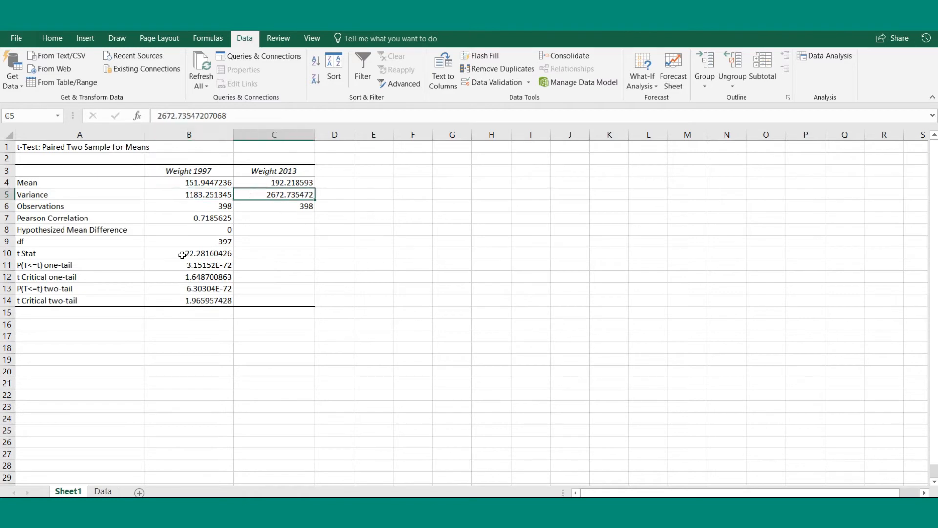
key(Left)
key(Right)
key(Left)
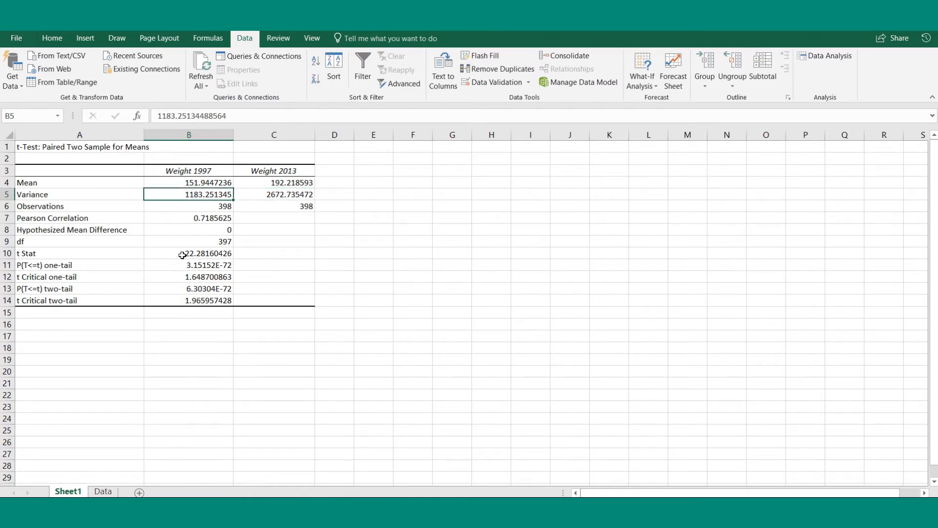
key(Right)
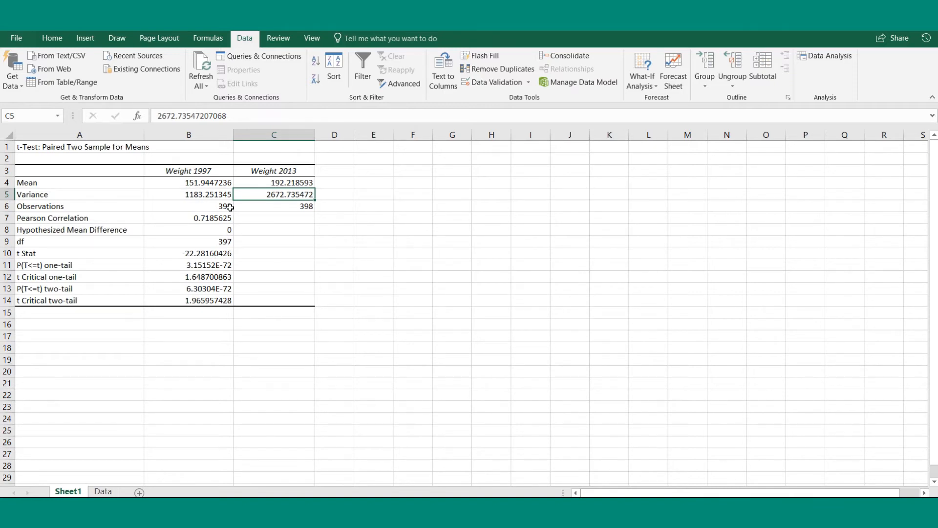
click(196, 196)
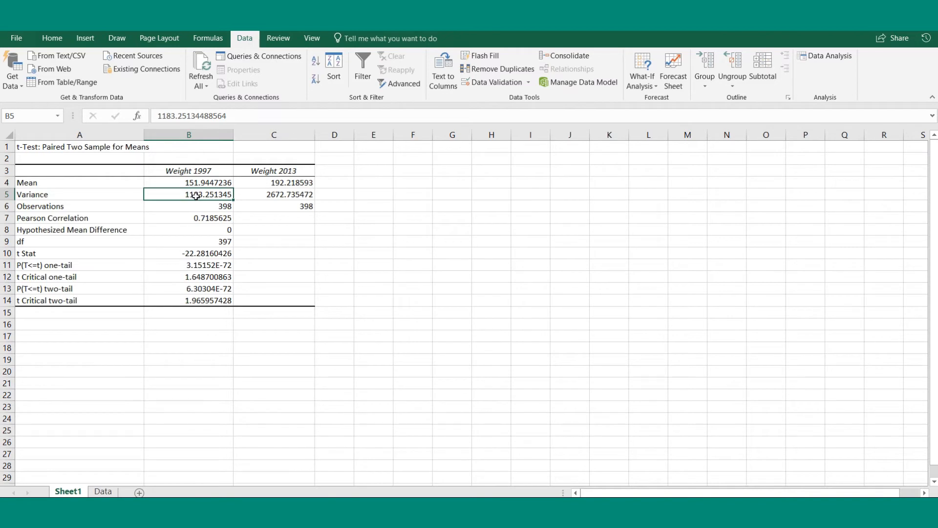
Examine the observations of both samples, followed by the Pearson correlation, hypothesized mean difference, df and t Stat.
key(Down)
key(Right)
key(Left)
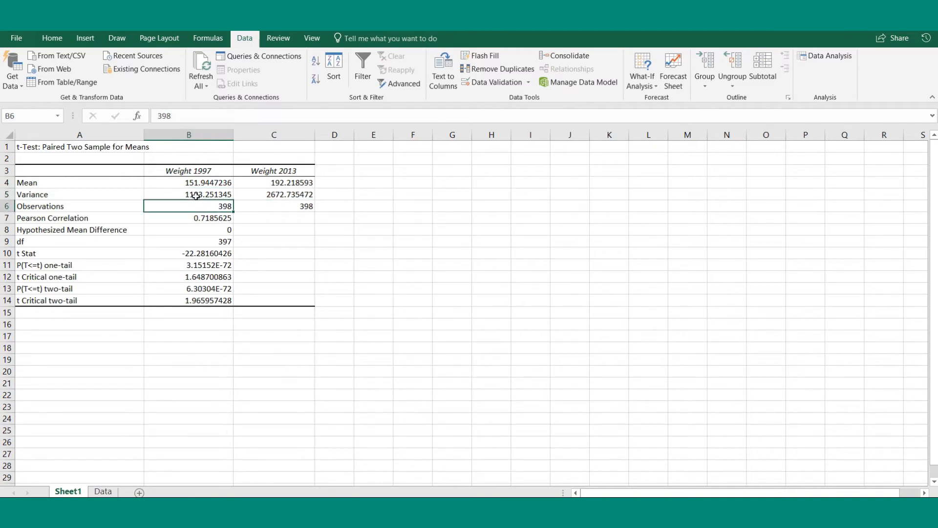
key(Right)
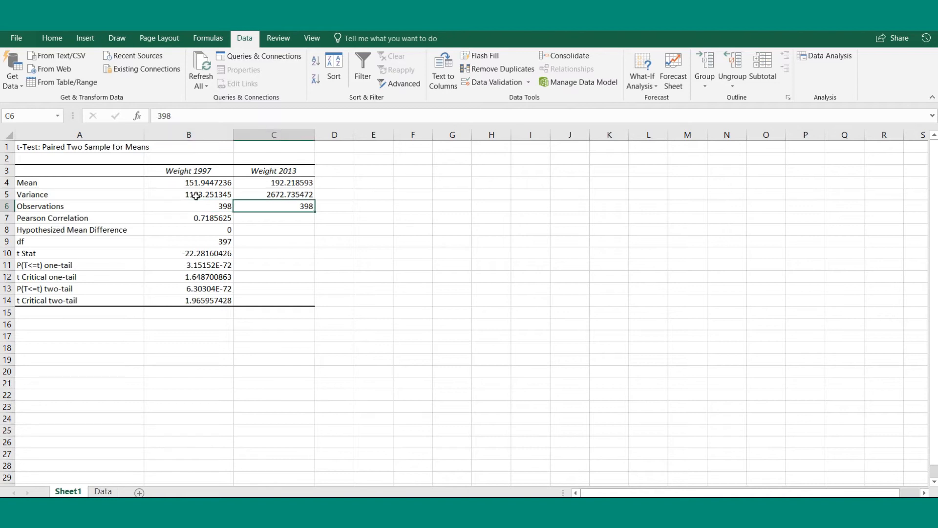
key(Left)
key(Down)
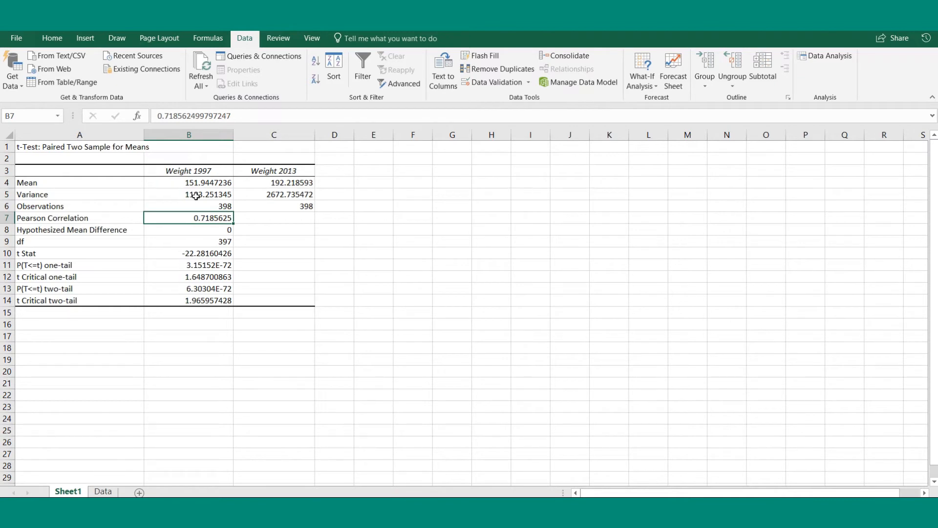
key(Down)
key(Down)
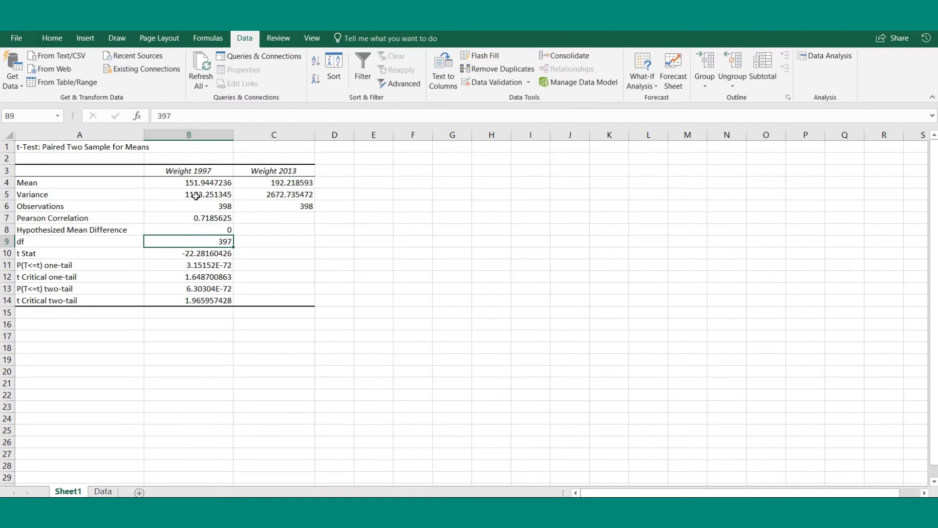
key(Down)
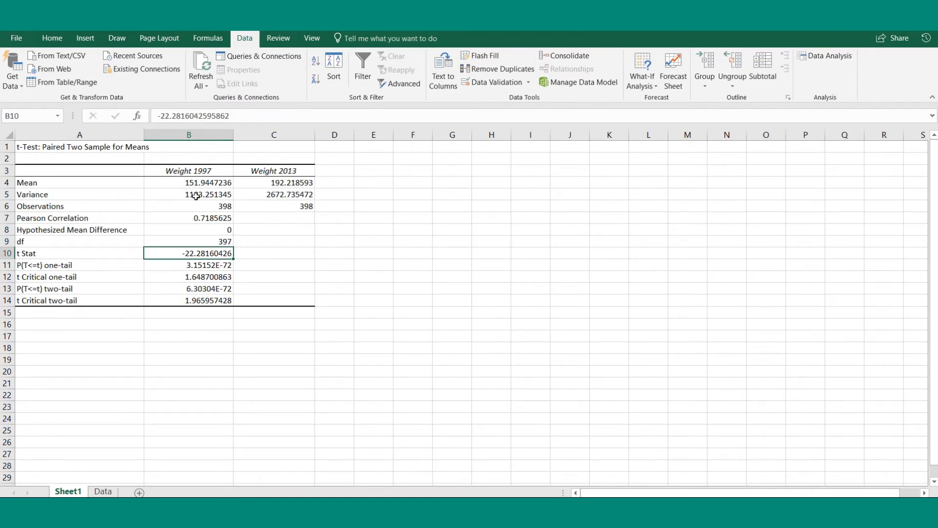
Examine the one-tail P value and its t Critical value, comparing them with the two-tail P value.
key(Down)
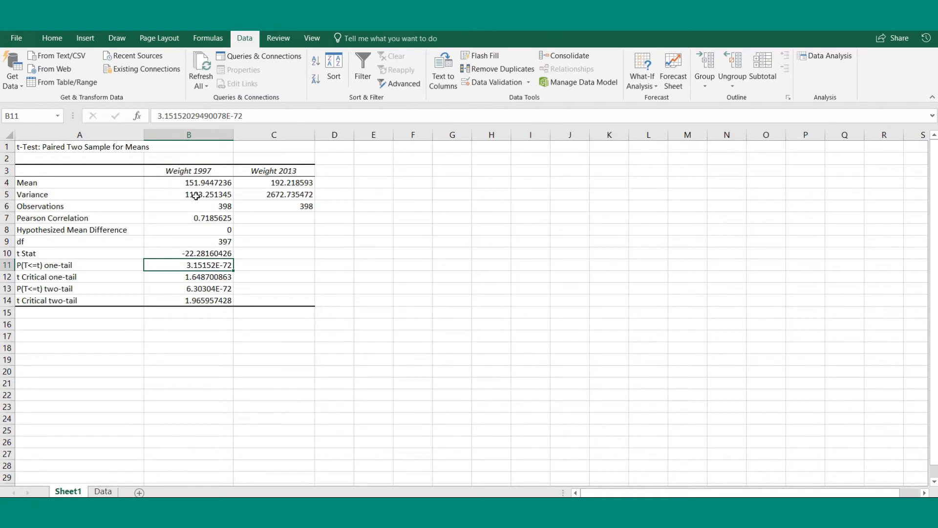
key(Down)
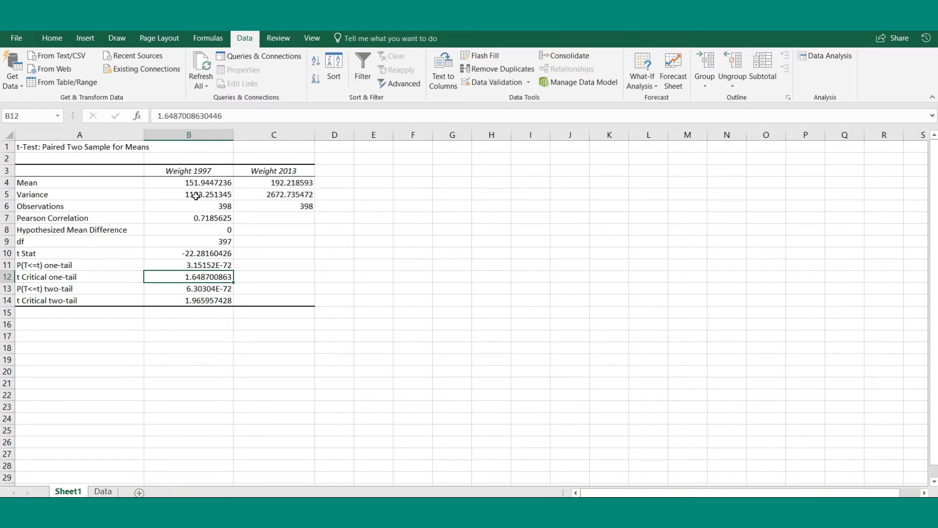
key(Left)
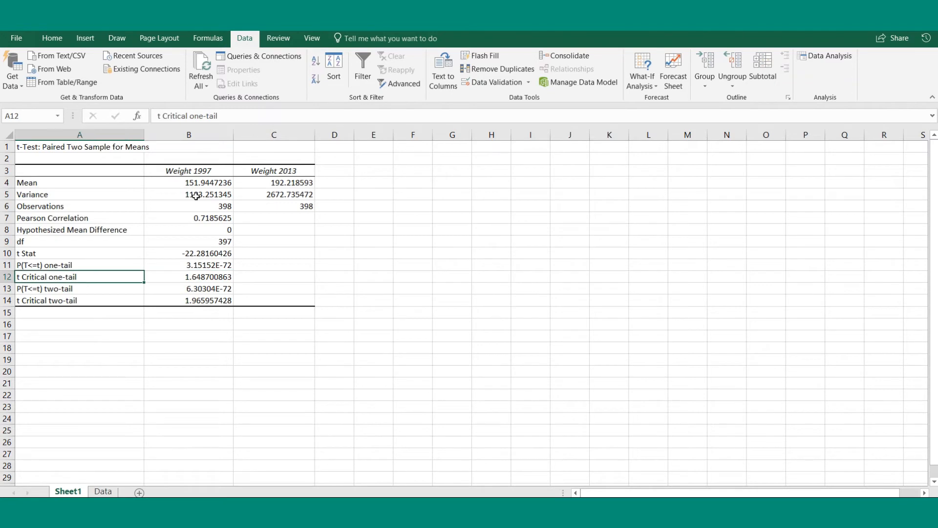
key(Right)
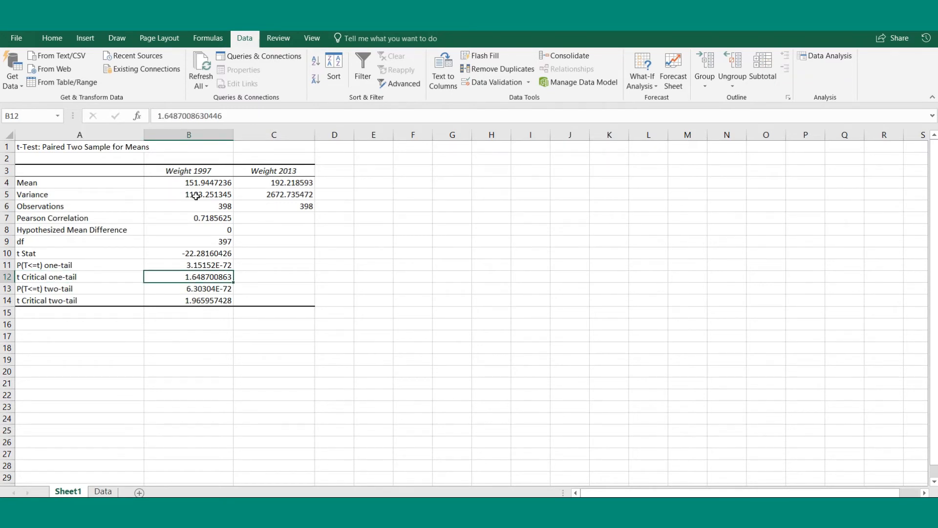
key(Down)
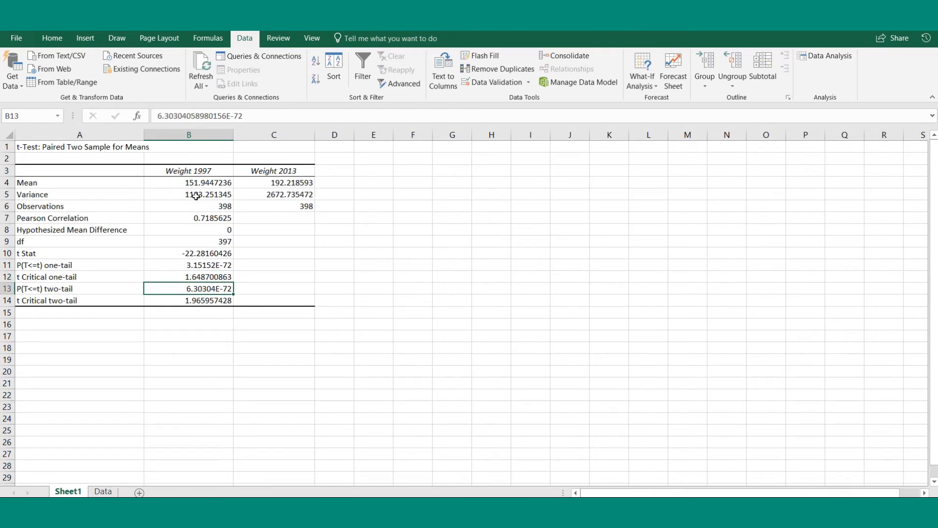
key(Up)
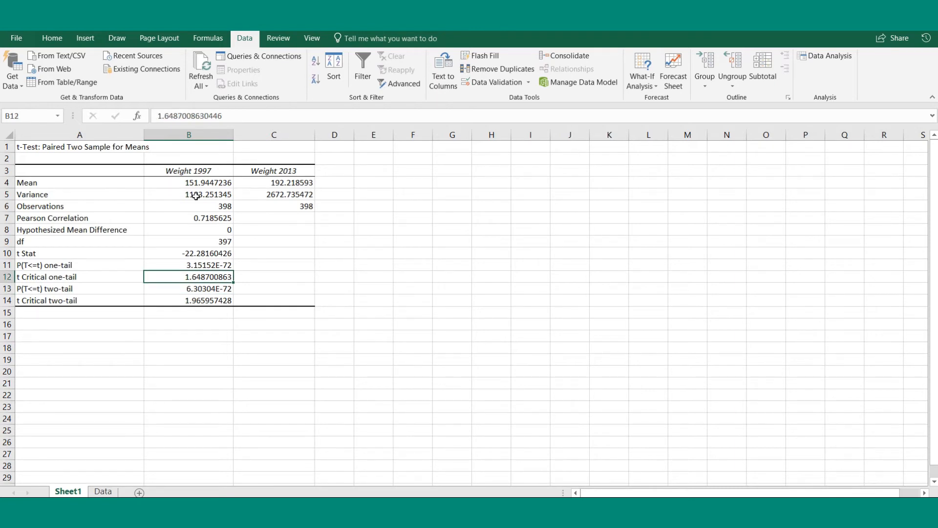
key(Up)
key(Down)
key(Down)
key(Up)
key(Up)
key(Up)
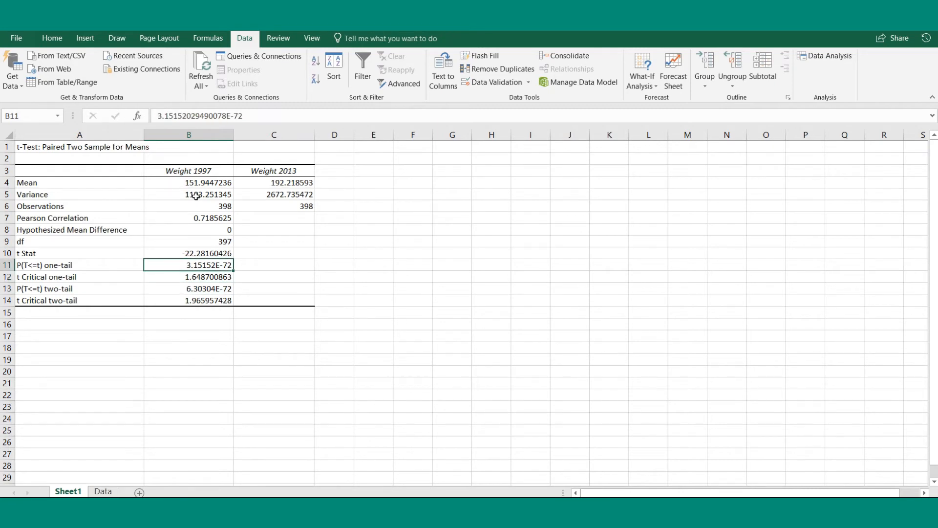
Examine the two-tail P value and the two-tail t Critical value.
key(Down)
key(Down)
key(Down)
key(Down)
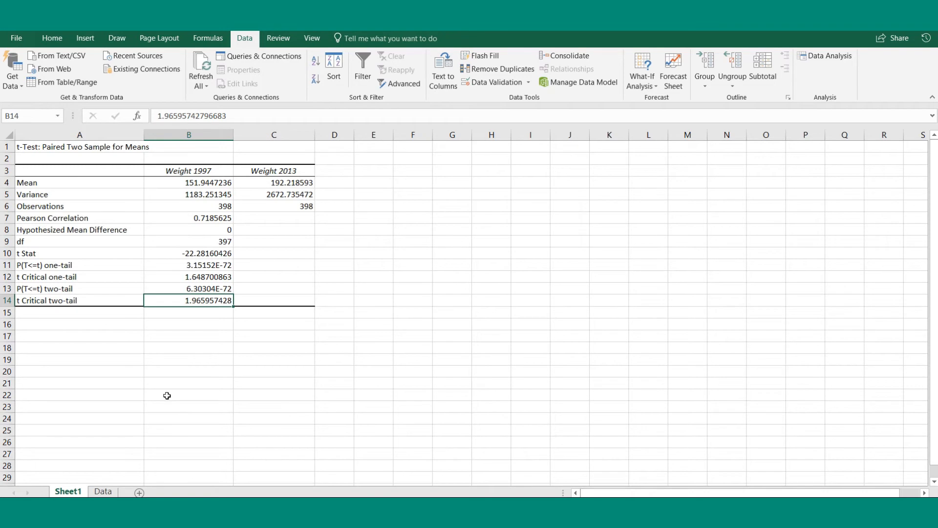
Widen the Income 2010 column on the Data sheet so its heading fits, and return to the t-test output on Sheet1.
click(102, 491)
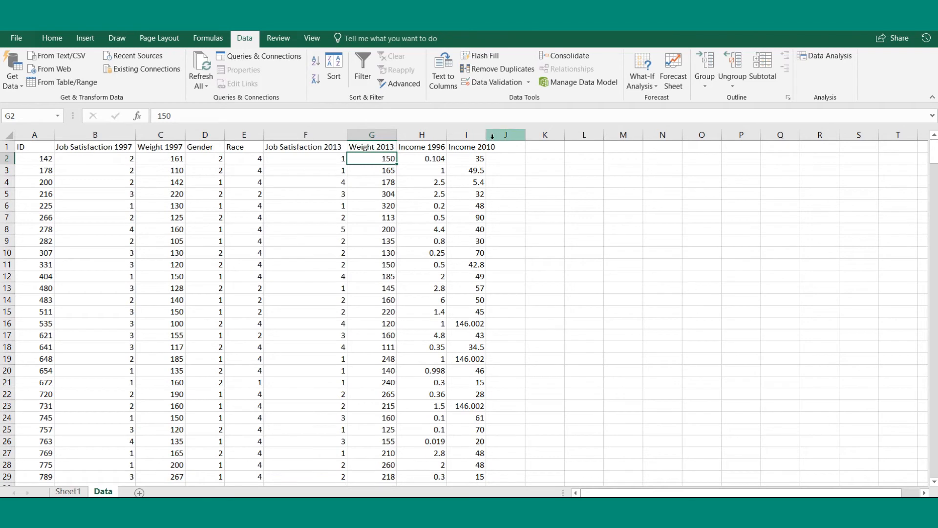
drag(486, 135, 501, 135)
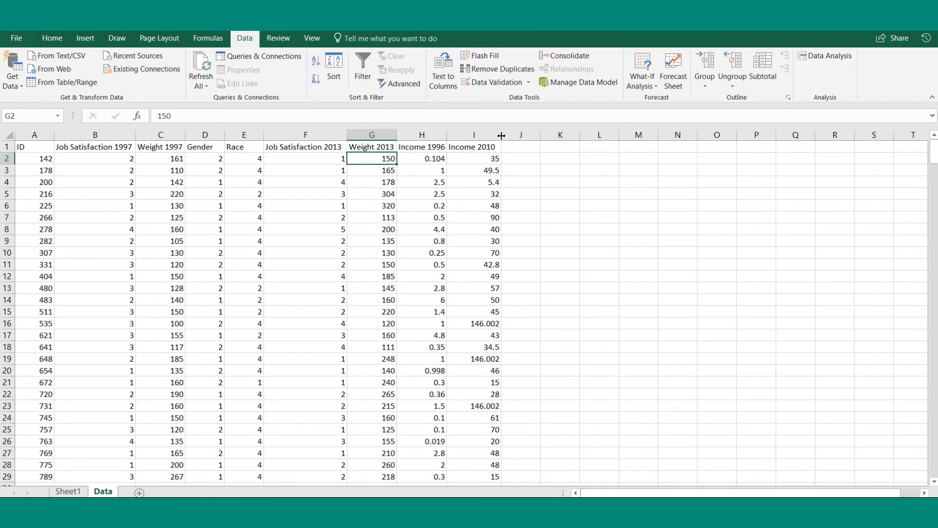
click(68, 491)
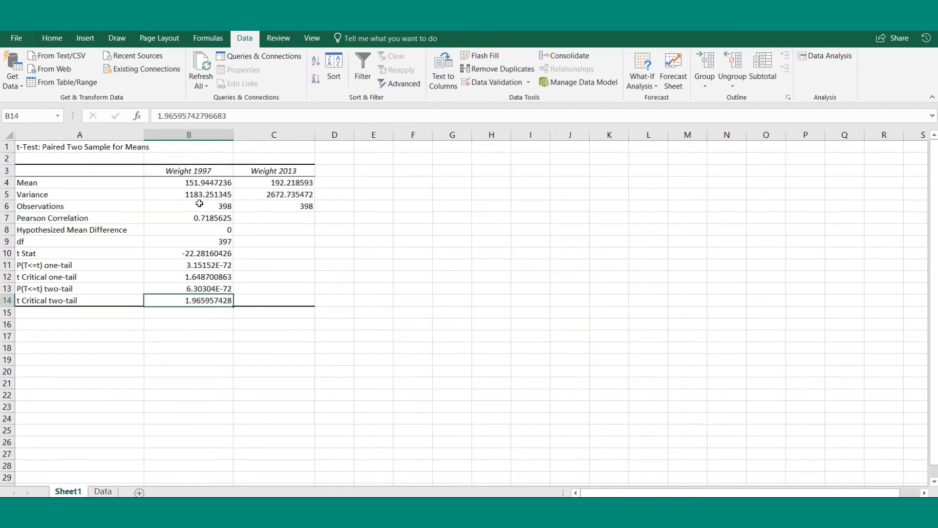
Widen the empty column J on the Data sheet and enter the heading Difference in J1.
click(108, 492)
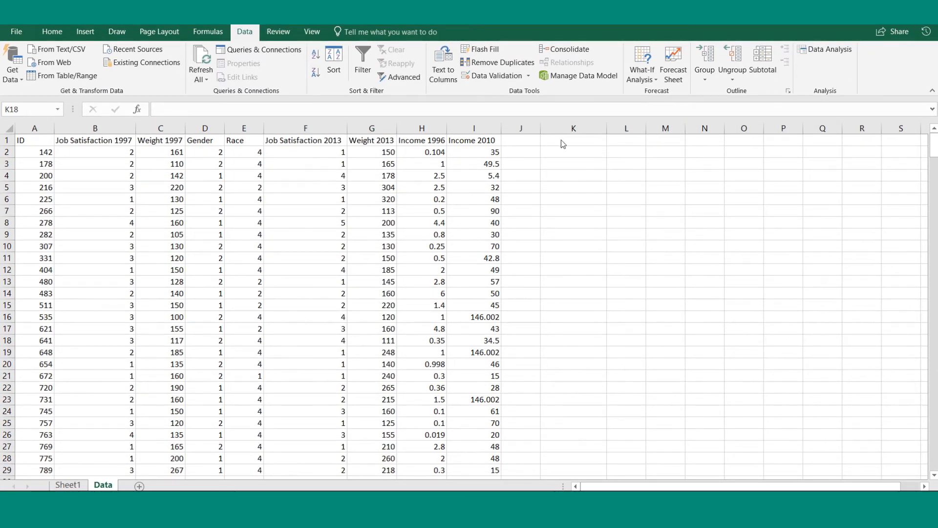
click(530, 139)
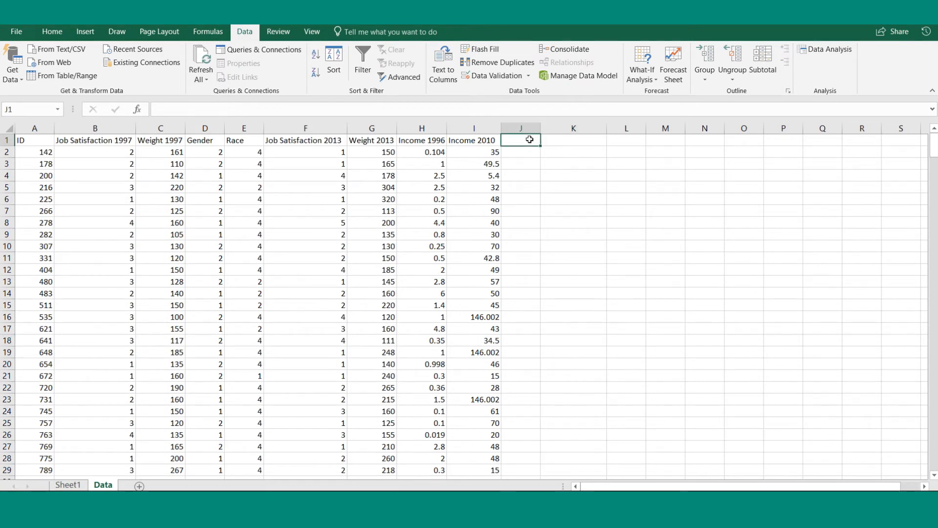
click(68, 485)
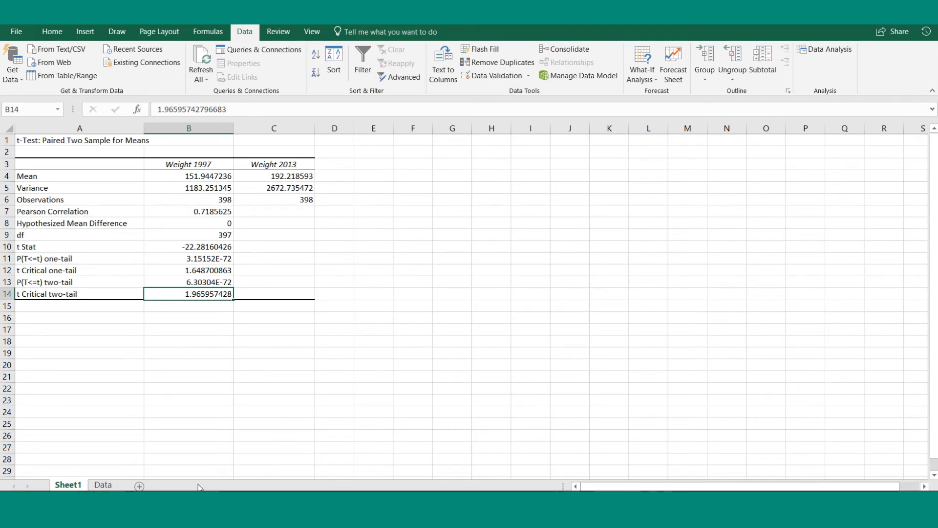
click(104, 486)
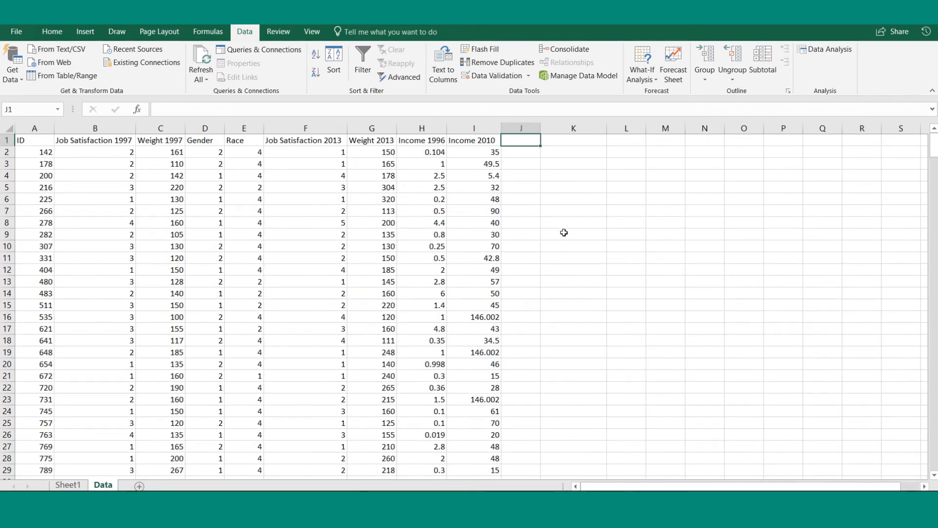
drag(539, 130, 581, 132)
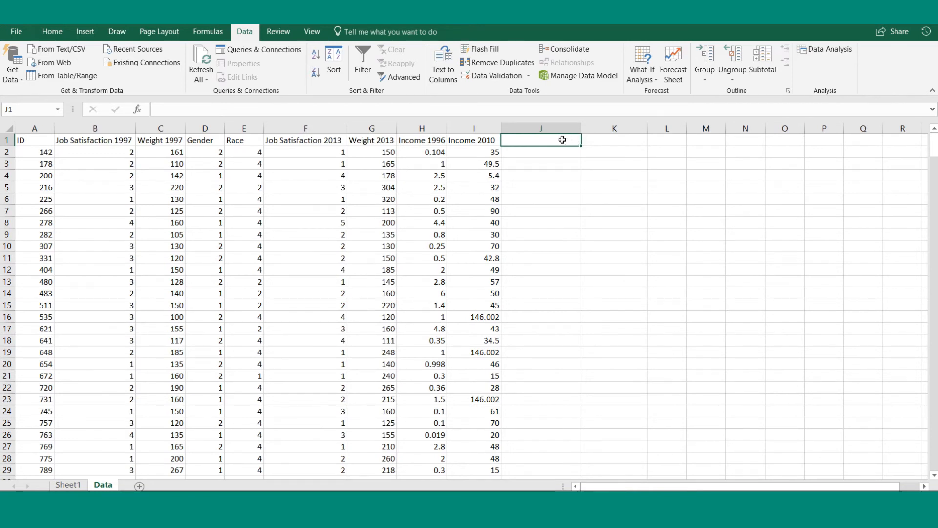
text(D)
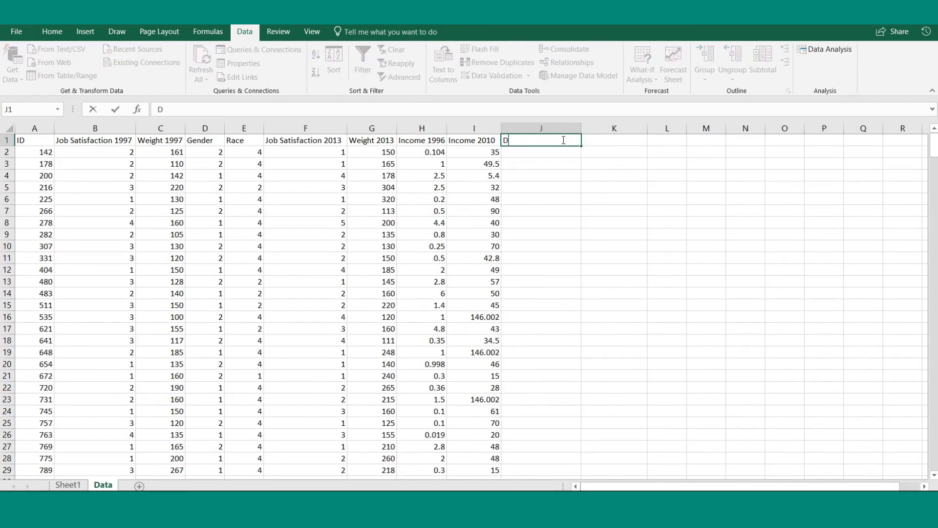
text(iff)
text(er)
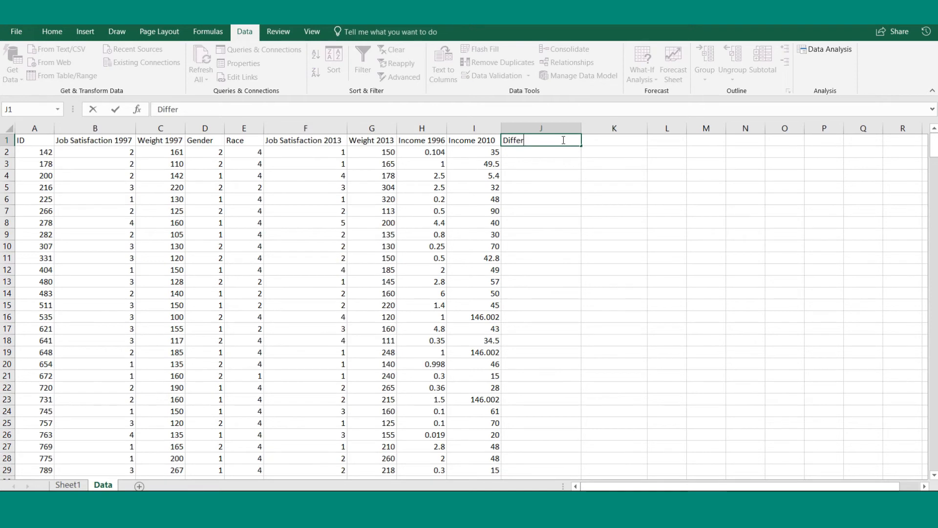
text(encence)
key(Return)
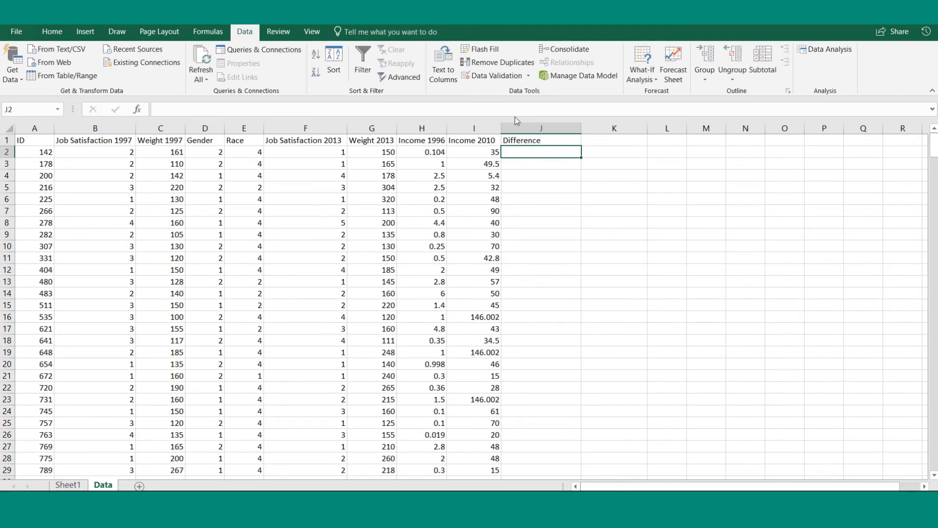
Enter a formula in J2 that subtracts Weight 2013 from Weight 1997, =C2-G2.
click(453, 111)
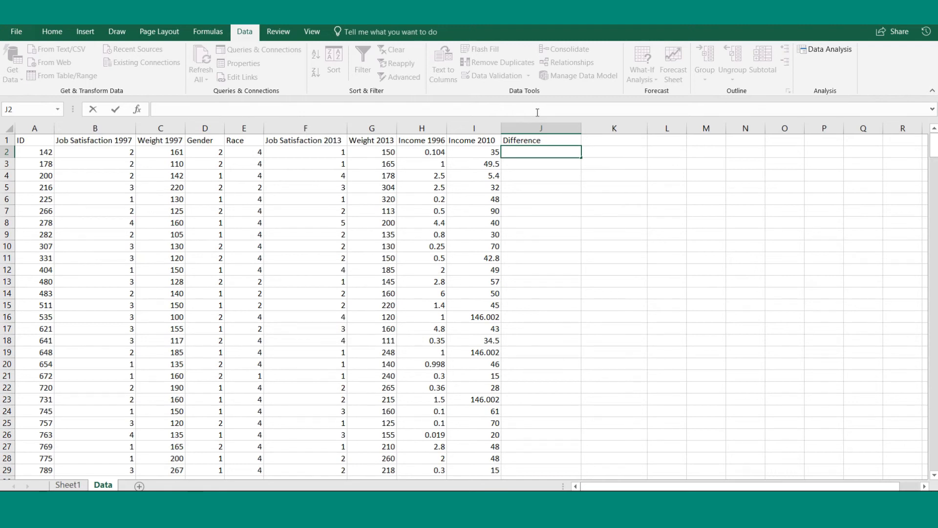
text(=)
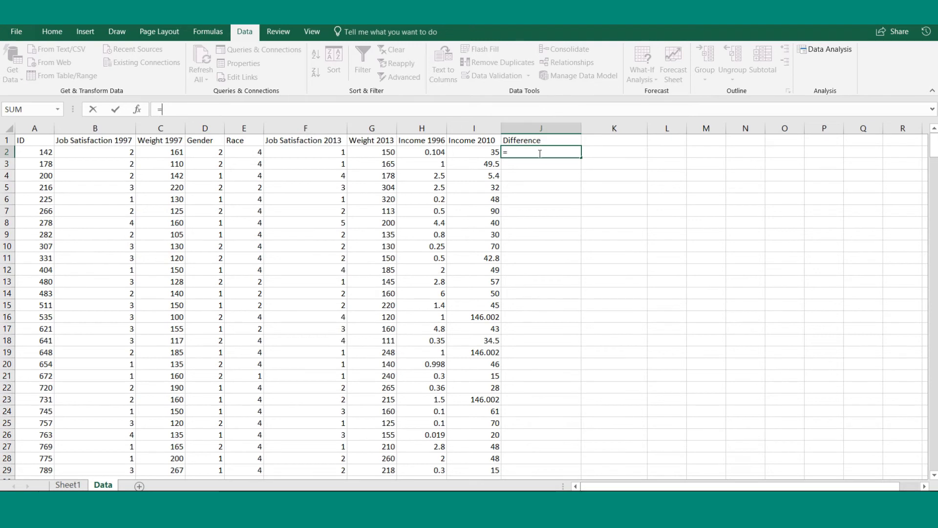
click(174, 155)
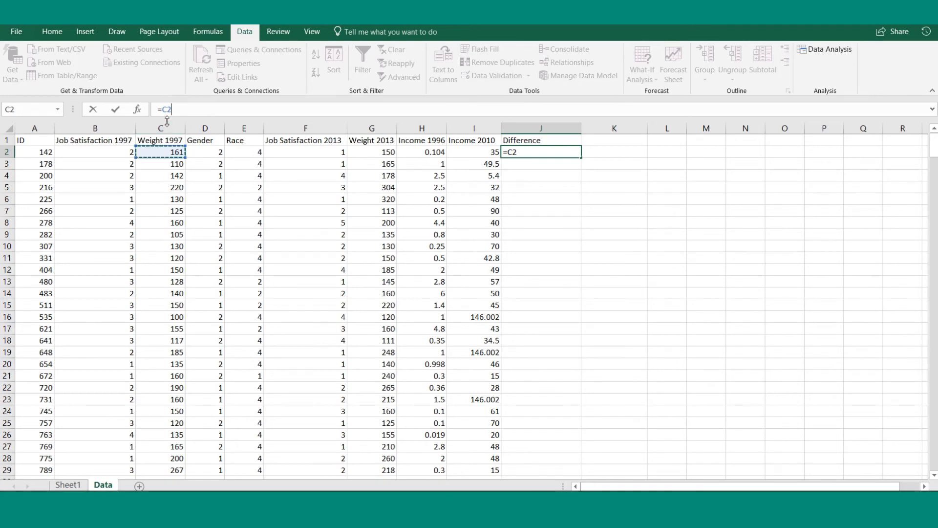
text(-)
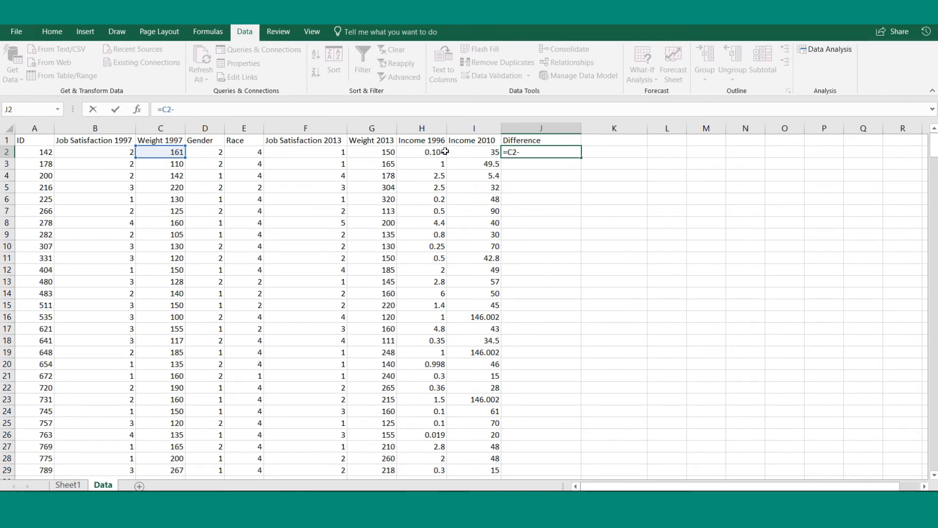
click(375, 154)
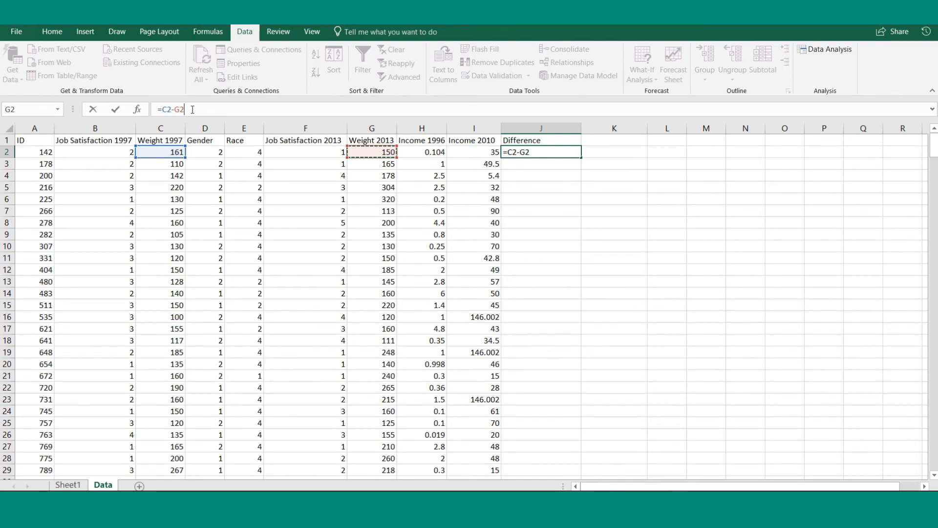
key(Return)
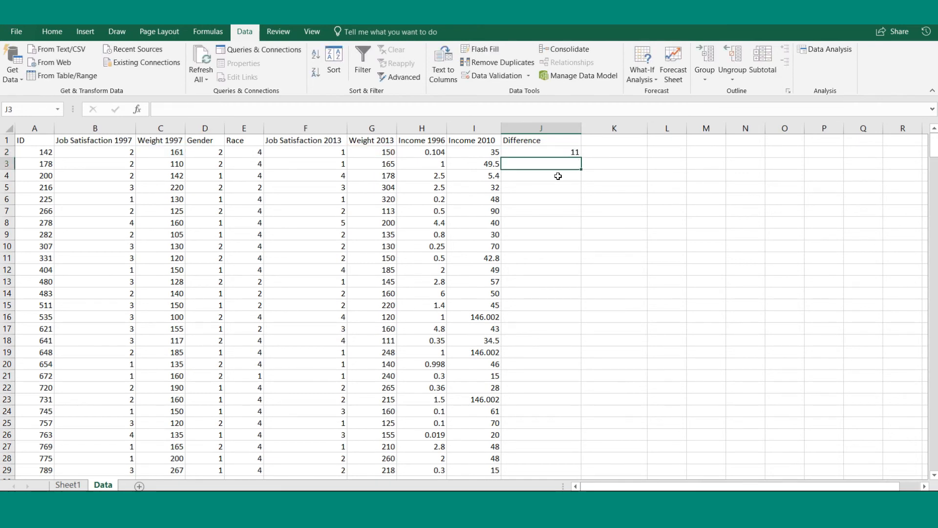
Fill the J2 formula down the Difference column through row 399 and check the formula in the last row.
click(545, 153)
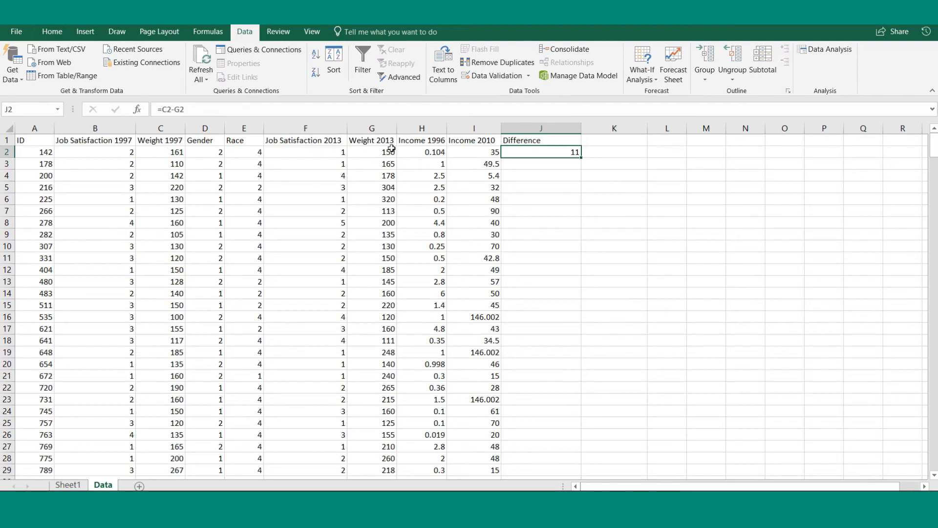
double_click(582, 156)
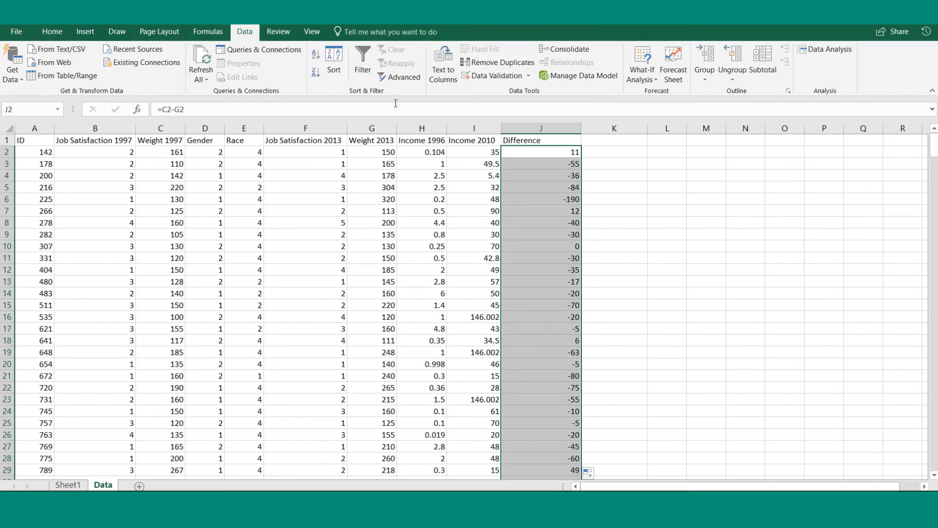
click(563, 150)
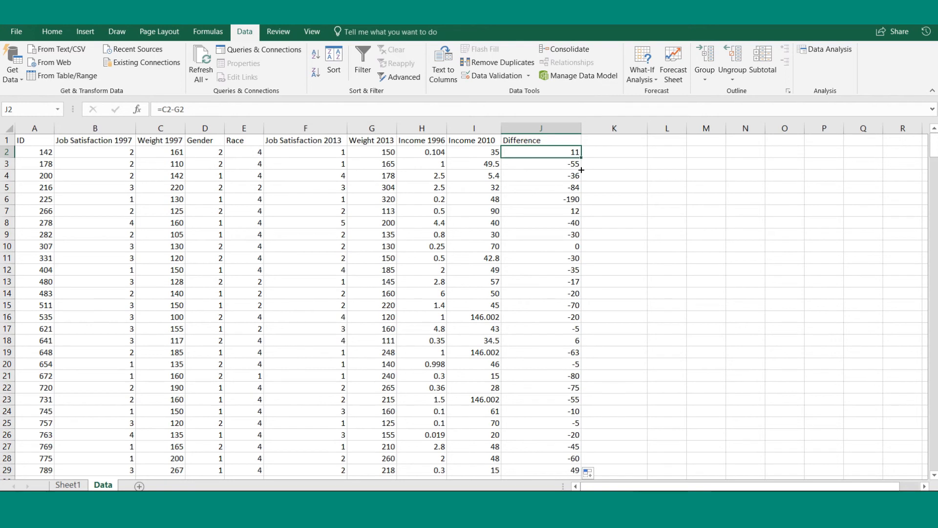
mouse_move(582, 170)
mouse_down()
mouse_move(580, 309)
mouse_move(577, 163)
mouse_move(582, 325)
mouse_move(581, 246)
mouse_move(603, 145)
mouse_move(582, 180)
mouse_up()
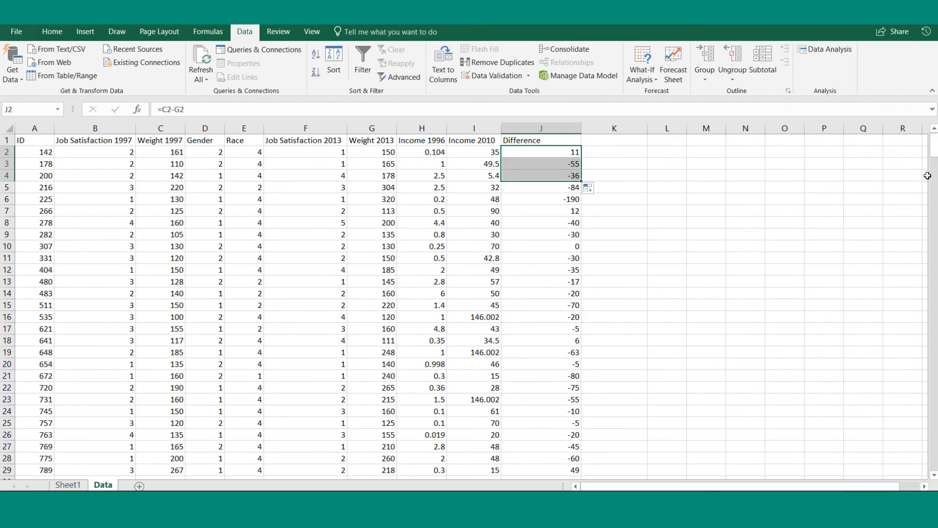
drag(934, 147, 934, 458)
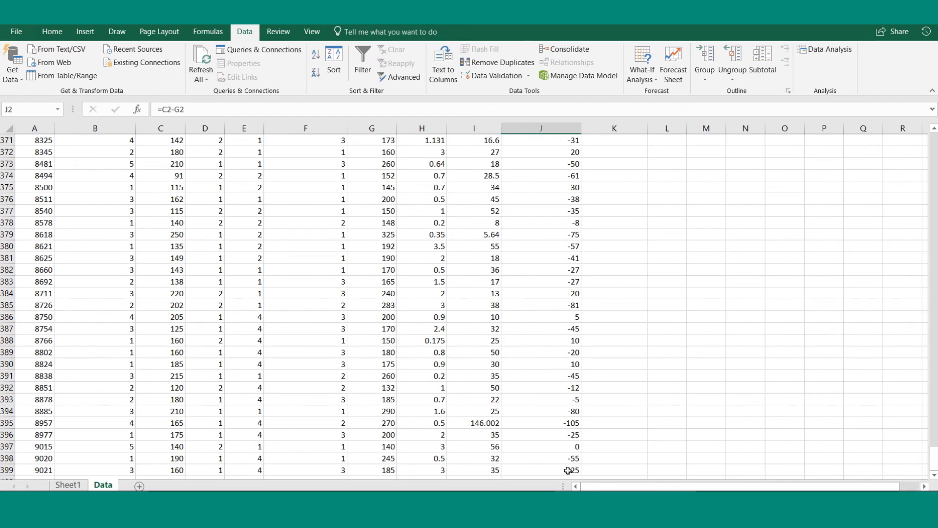
right_click(568, 470)
click(551, 456)
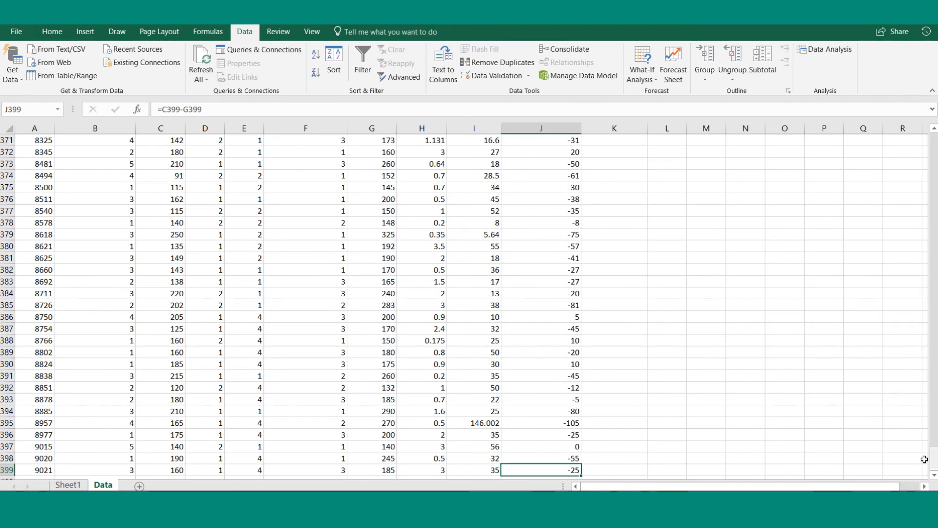
drag(934, 467, 908, 146)
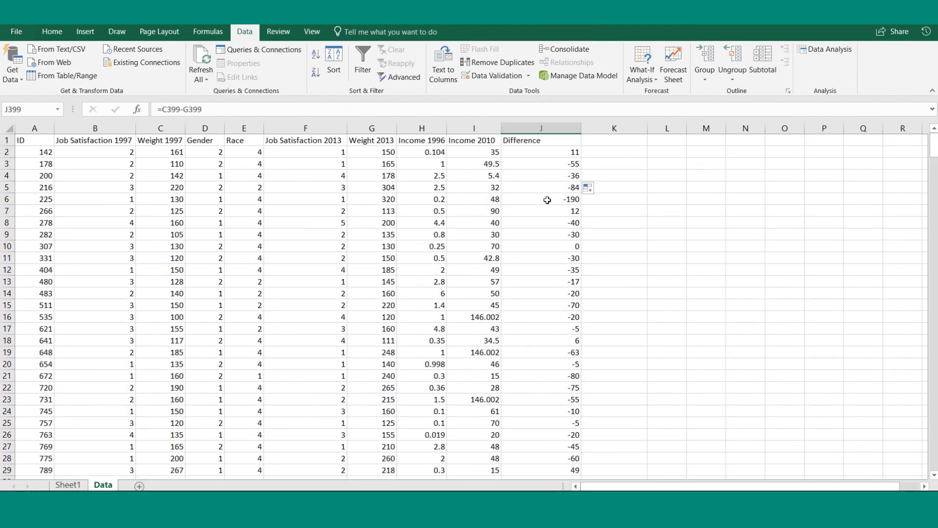
Start a Descriptive Statistics analysis with the Difference column, $J:$J, as its input range.
click(547, 127)
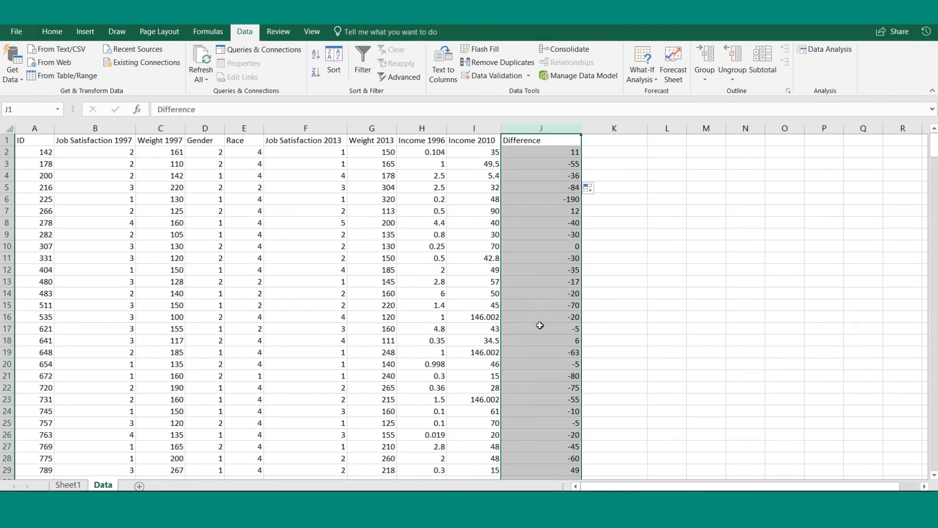
click(826, 49)
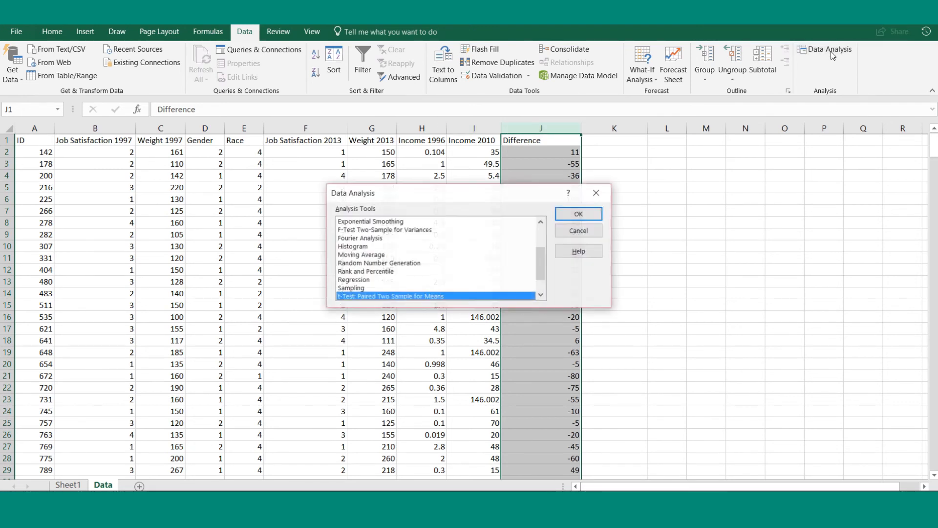
click(534, 255)
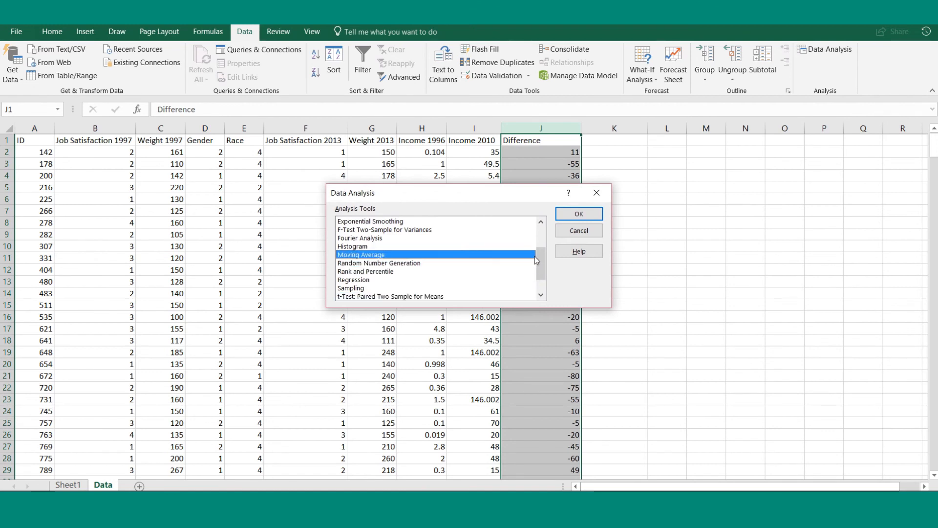
drag(539, 253, 535, 209)
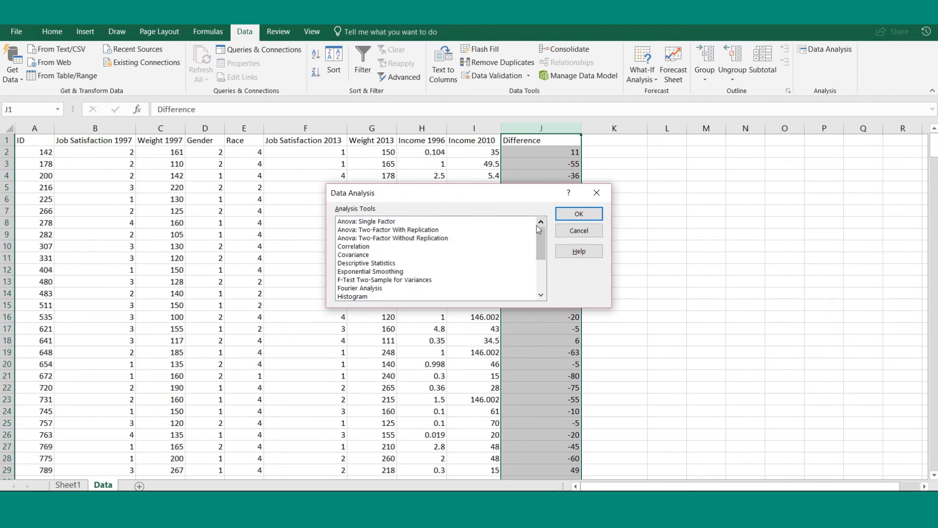
click(364, 266)
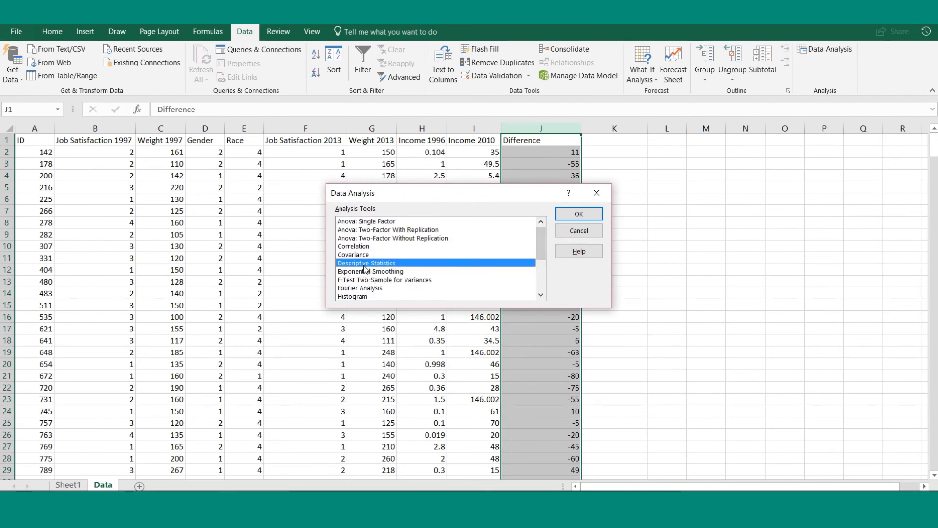
click(577, 215)
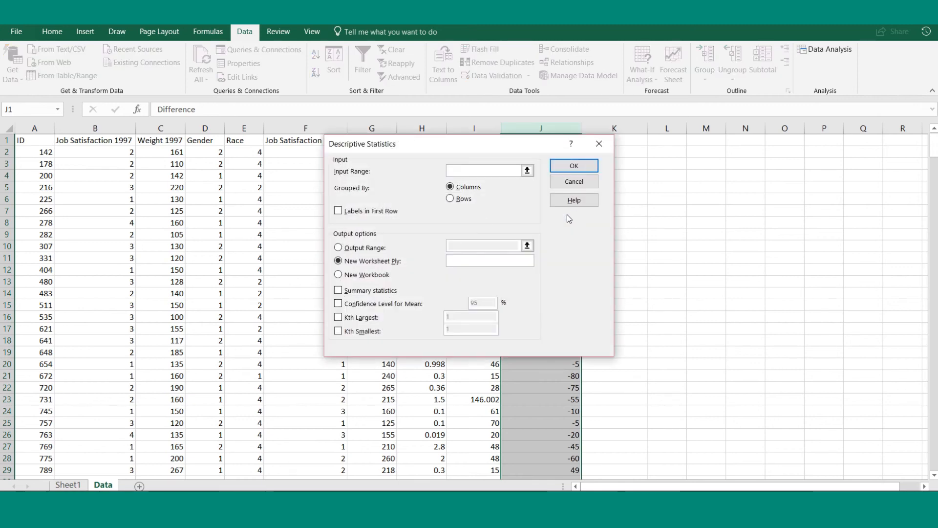
click(527, 171)
click(534, 128)
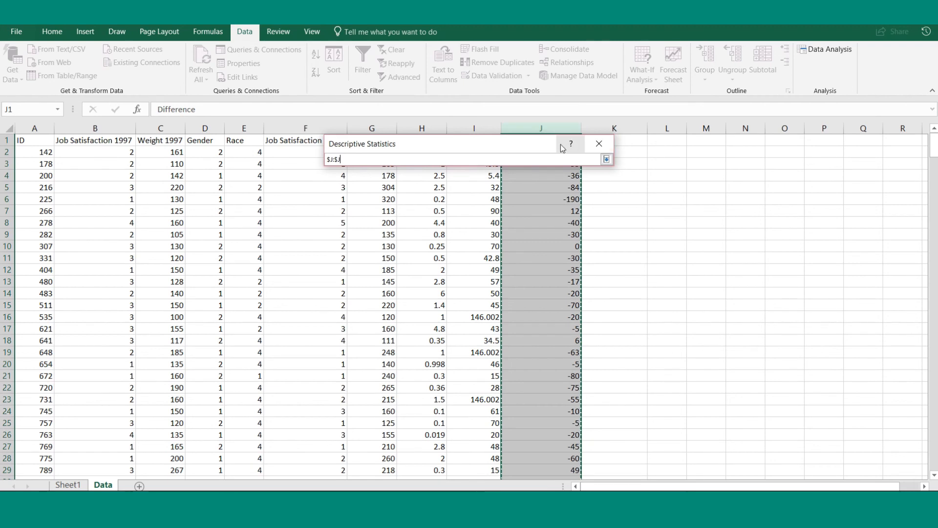
click(607, 159)
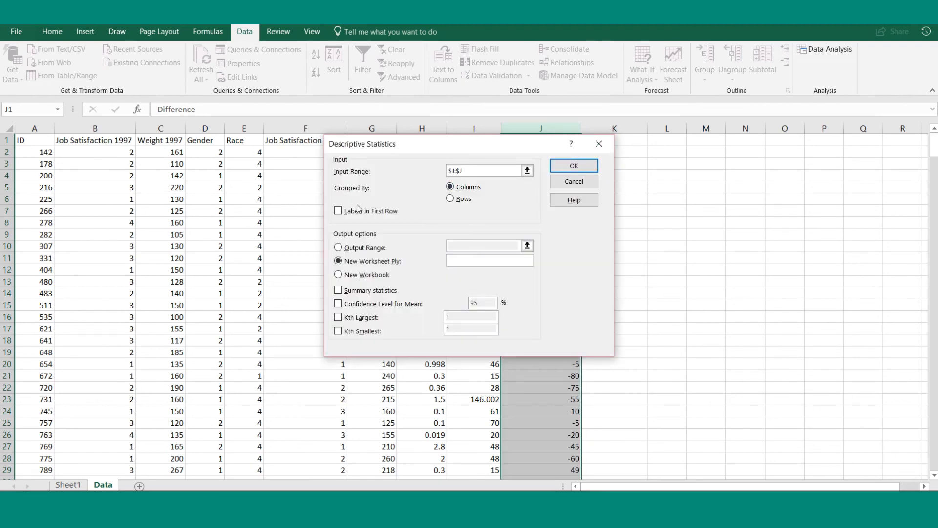
Include first-row labels and summary statistics, output the results to a new worksheet, and widen its column A to fit the labels.
click(338, 210)
click(342, 291)
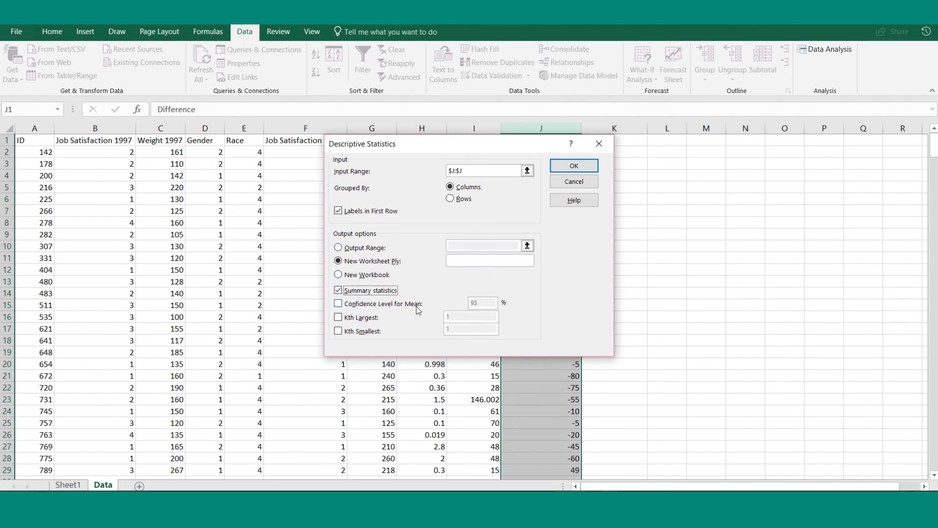
click(574, 166)
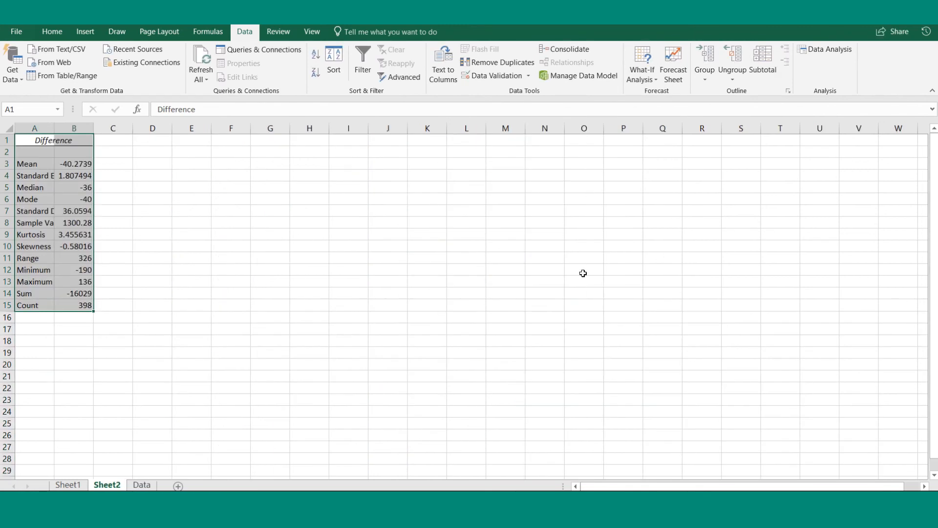
drag(55, 123, 121, 123)
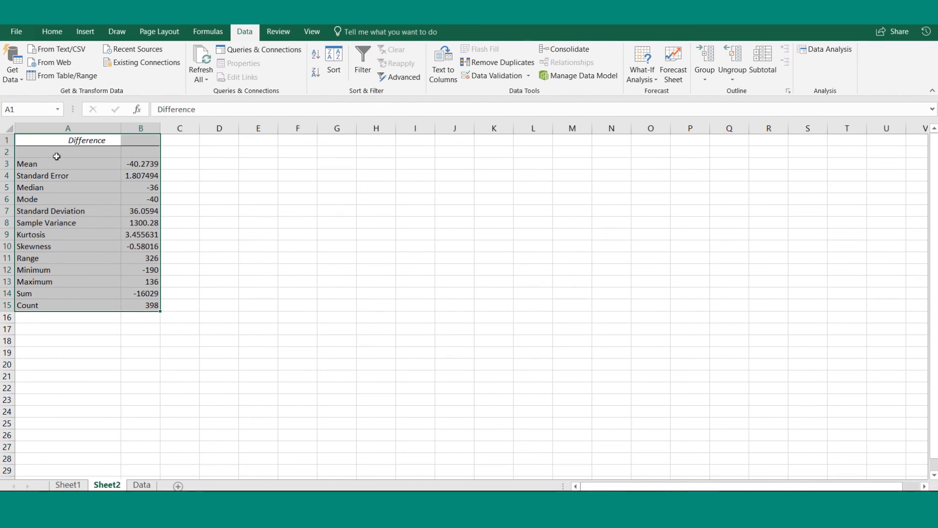
Examine the mean, standard error and standard deviation of Difference in the descriptive statistics output.
click(140, 163)
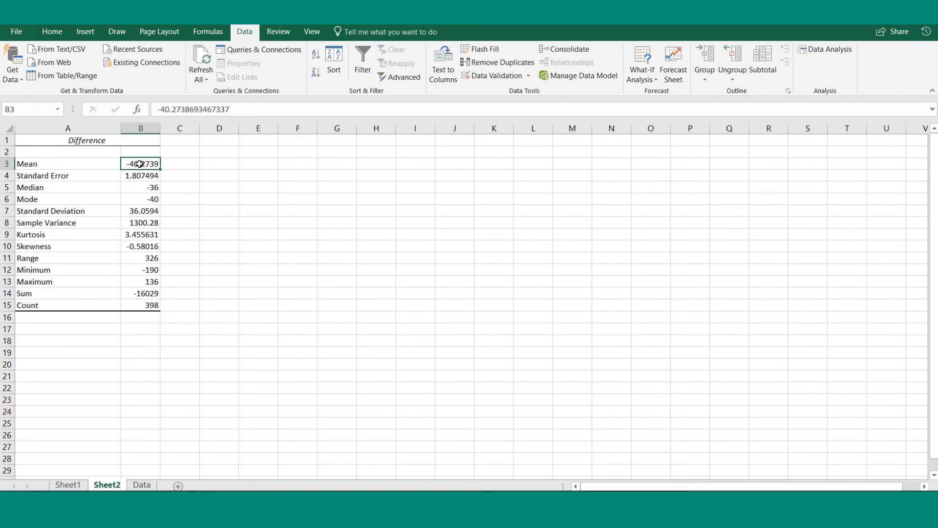
key(Down)
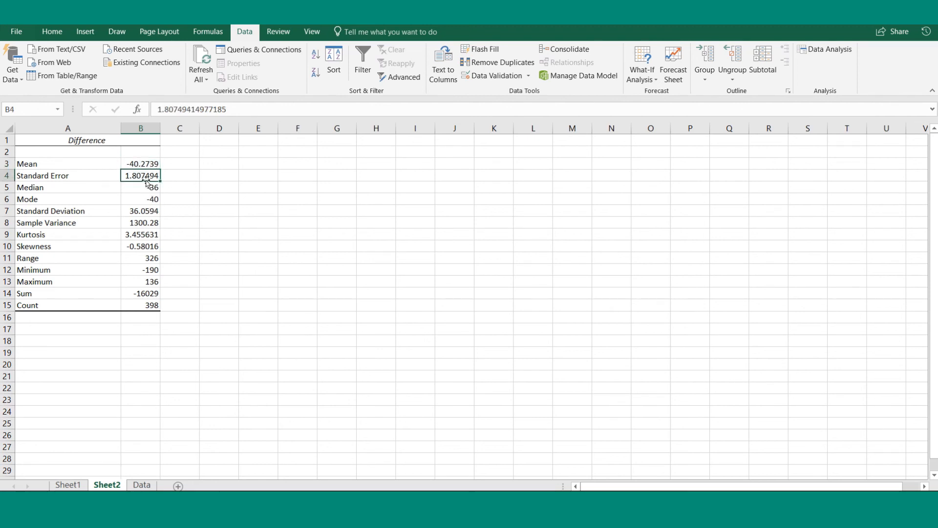
click(228, 163)
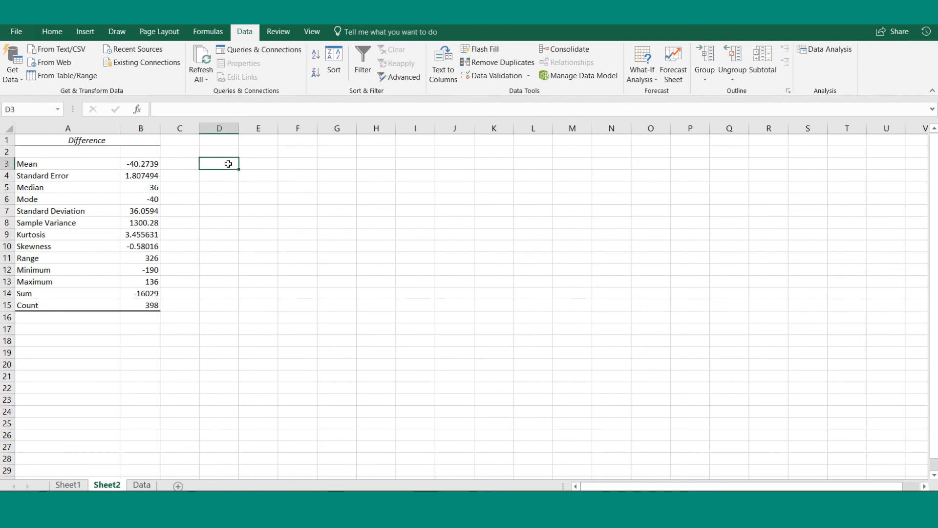
click(142, 175)
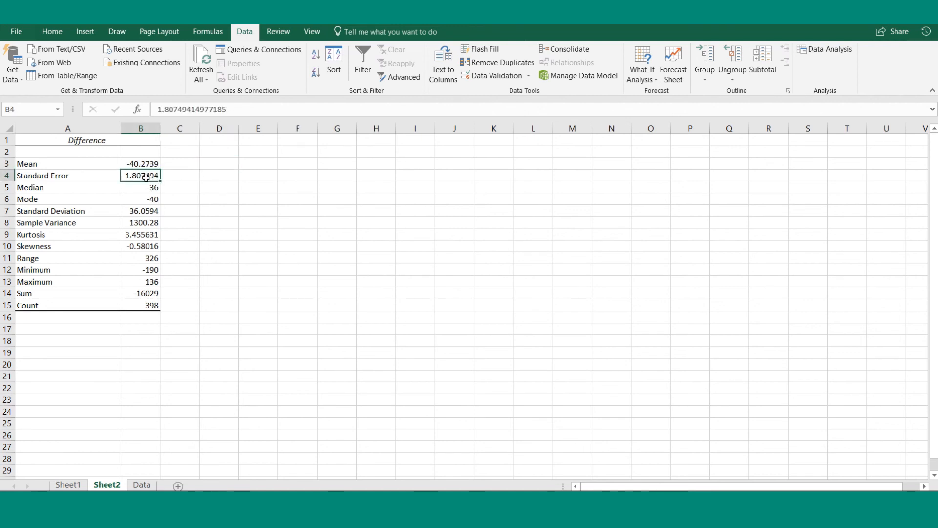
click(147, 211)
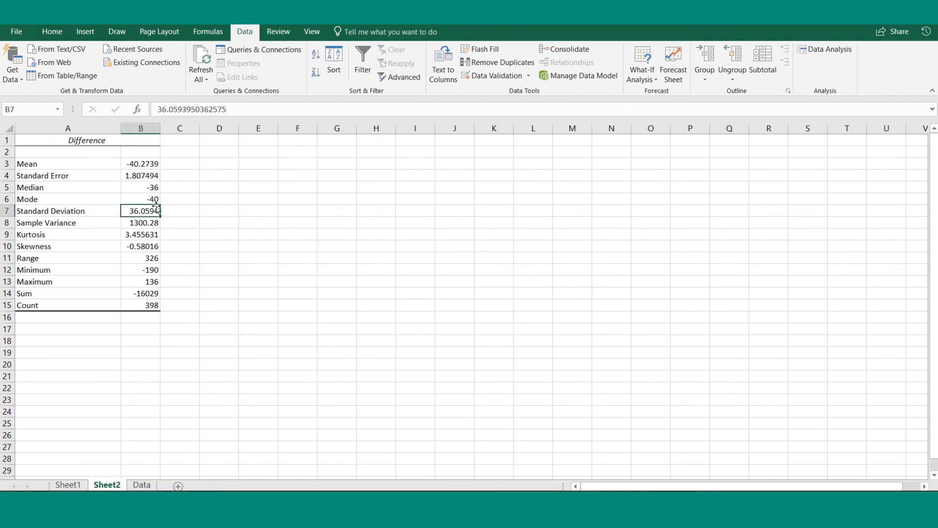
Calculate the t statistic in cell D3 of Sheet2 by dividing the mean by the standard error with =B3/B4.
click(229, 164)
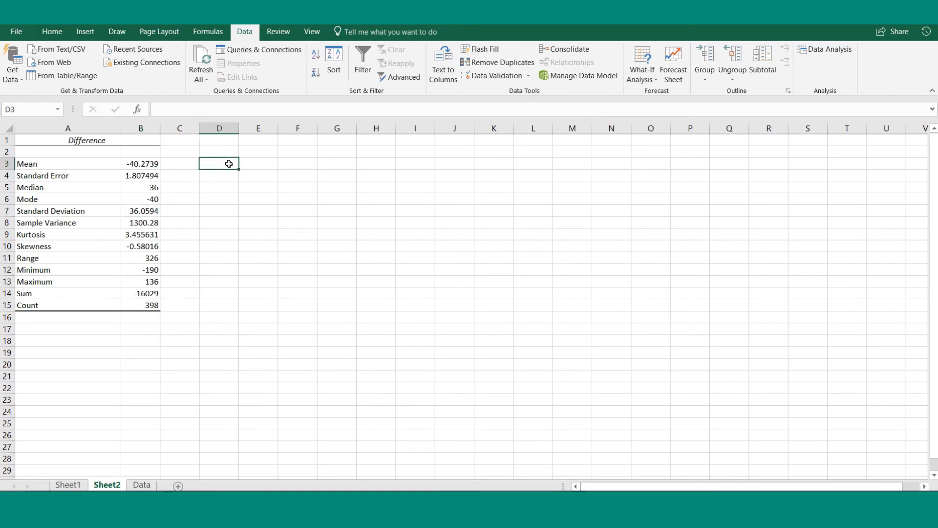
click(81, 486)
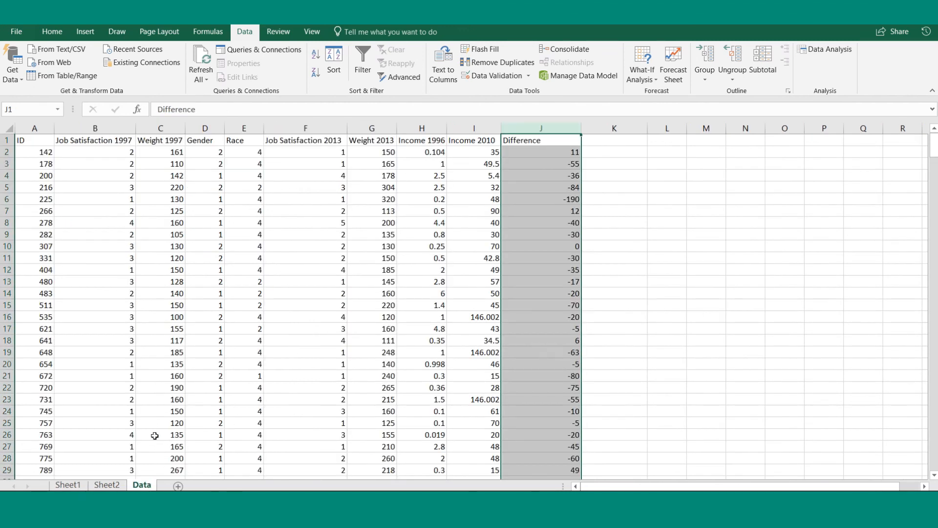
click(107, 484)
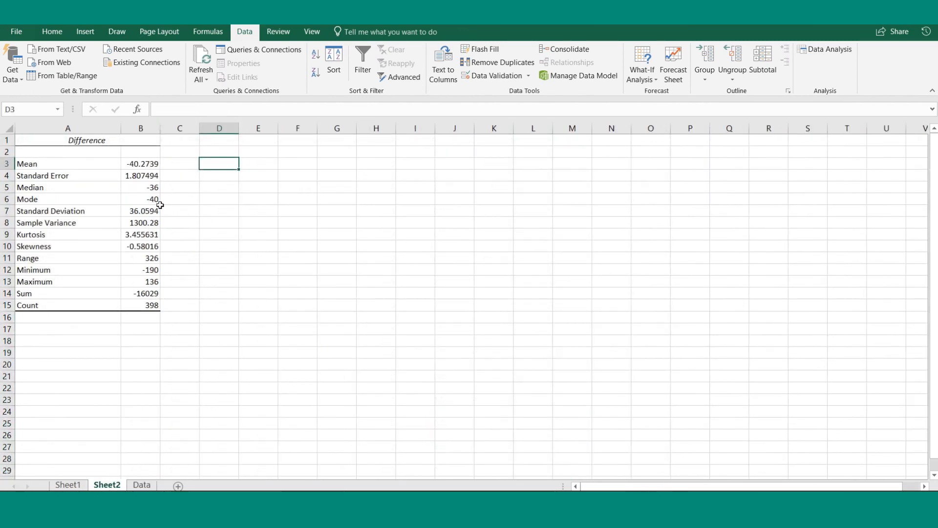
click(202, 106)
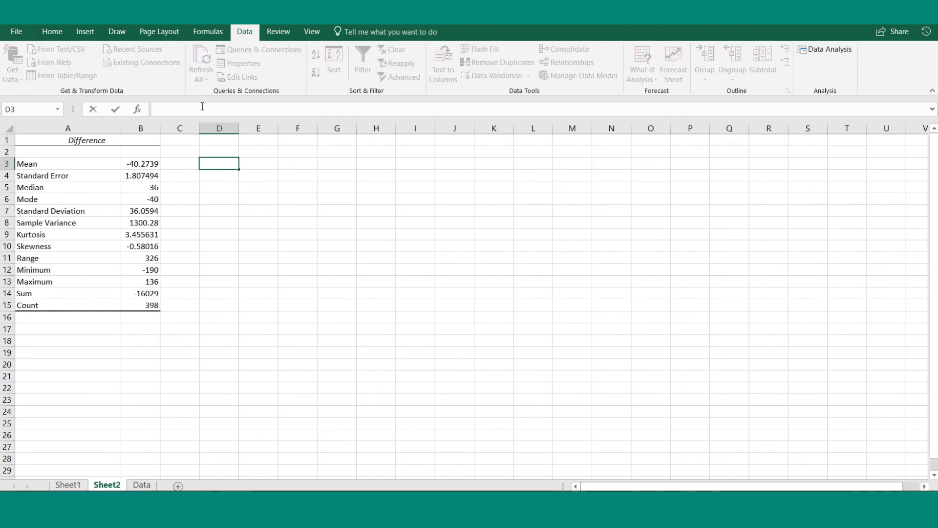
text(=)
click(140, 165)
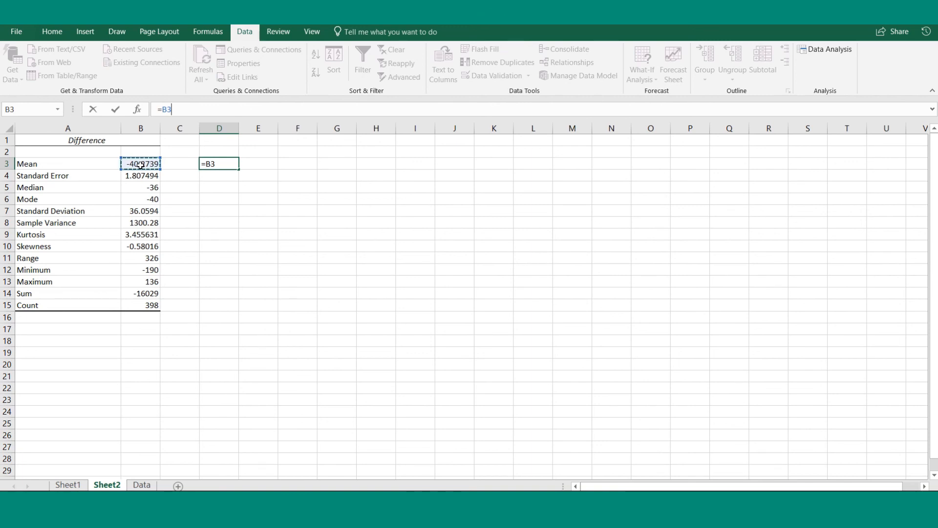
text(/)
click(143, 176)
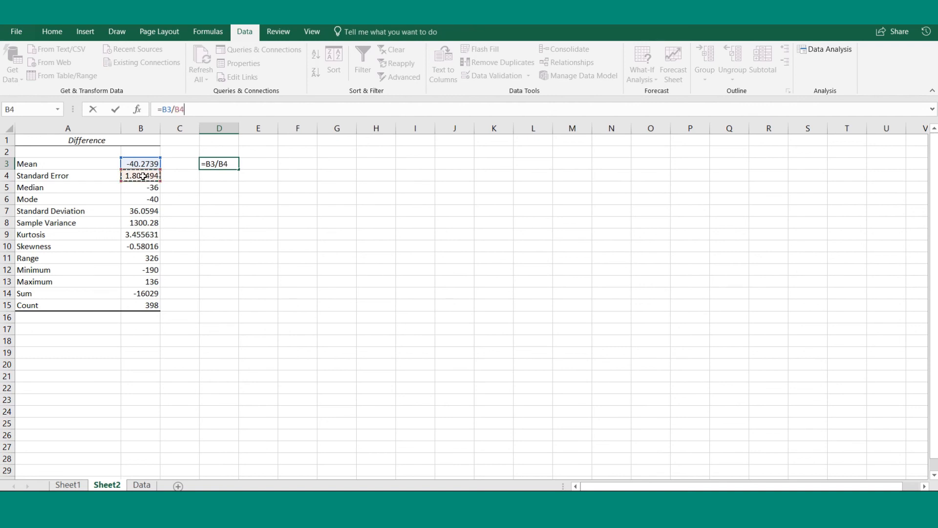
key(Return)
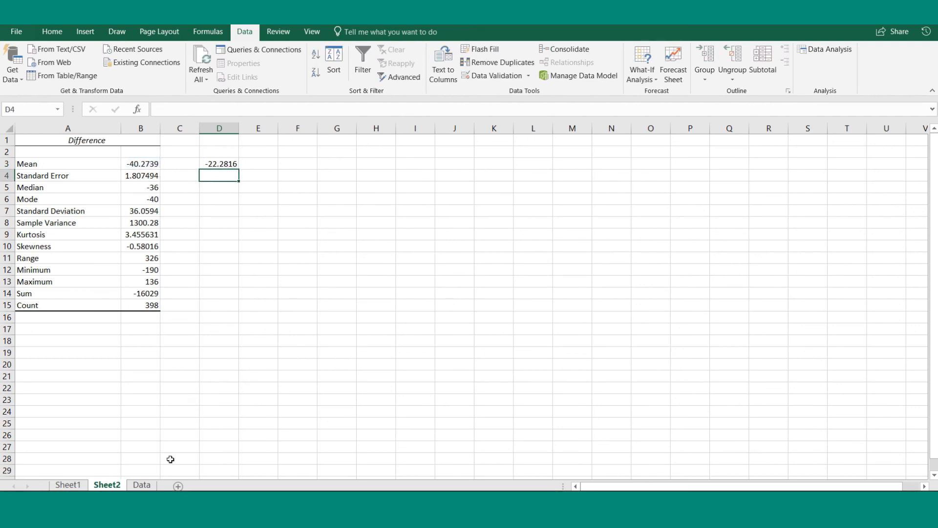
Compare the calculated t value in D3 of Sheet2 with the t Stat in the paired t-test output on Sheet1.
click(68, 484)
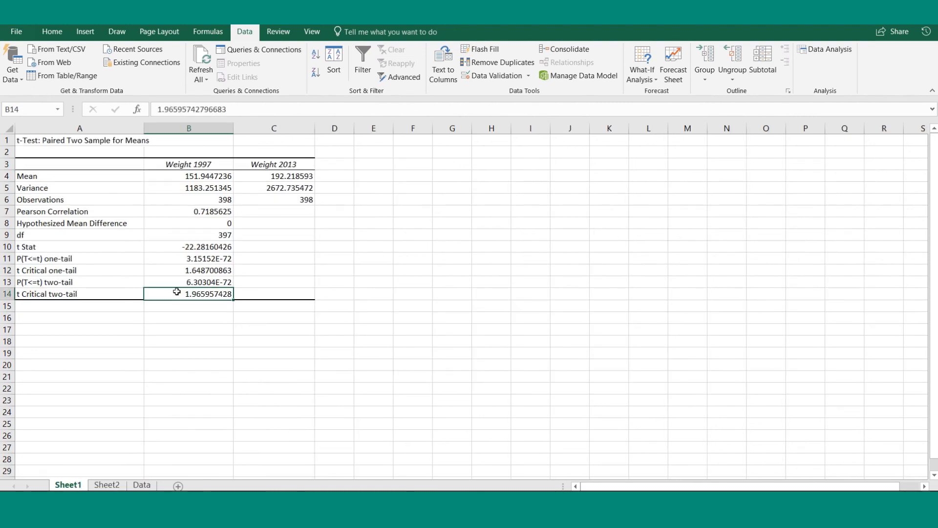
click(139, 484)
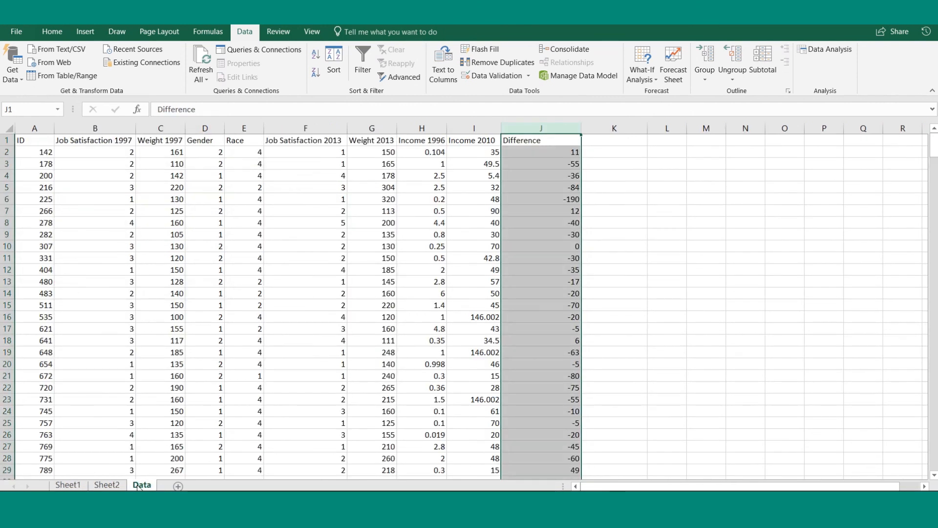
click(107, 485)
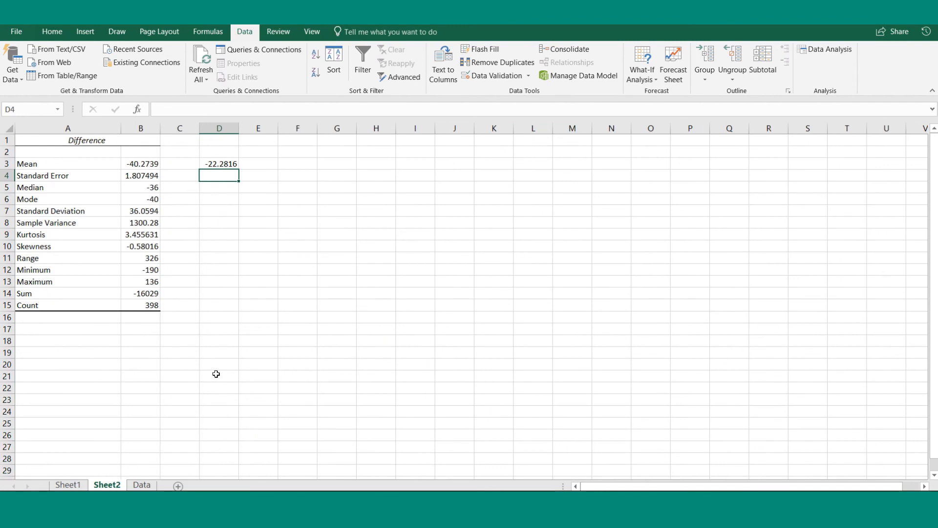
click(67, 485)
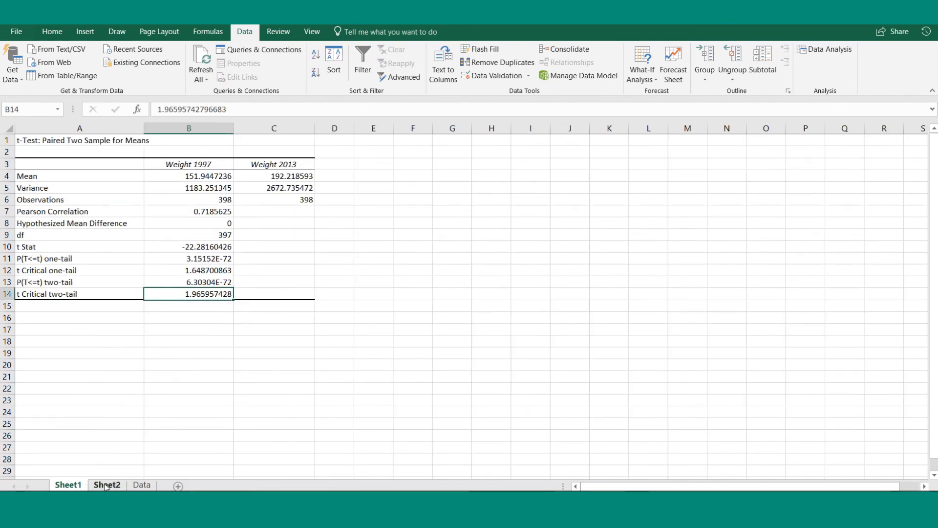
click(107, 485)
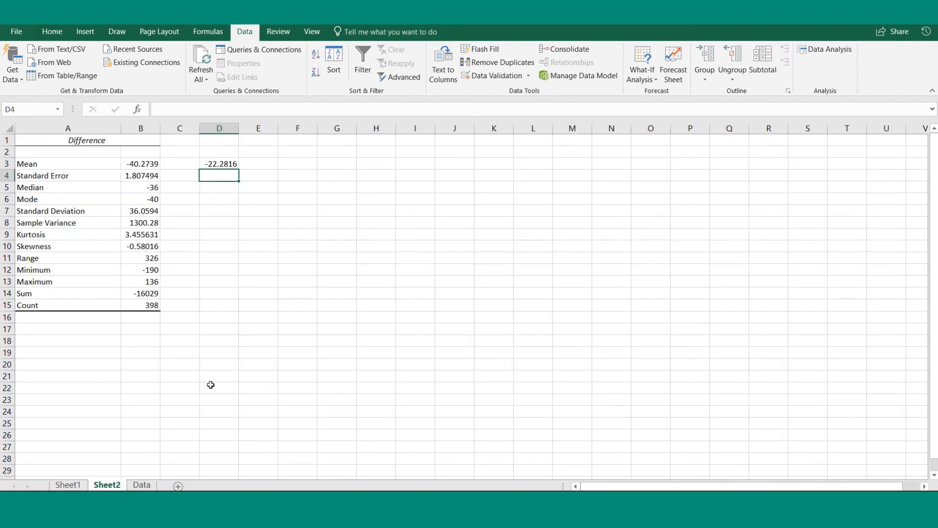
click(81, 486)
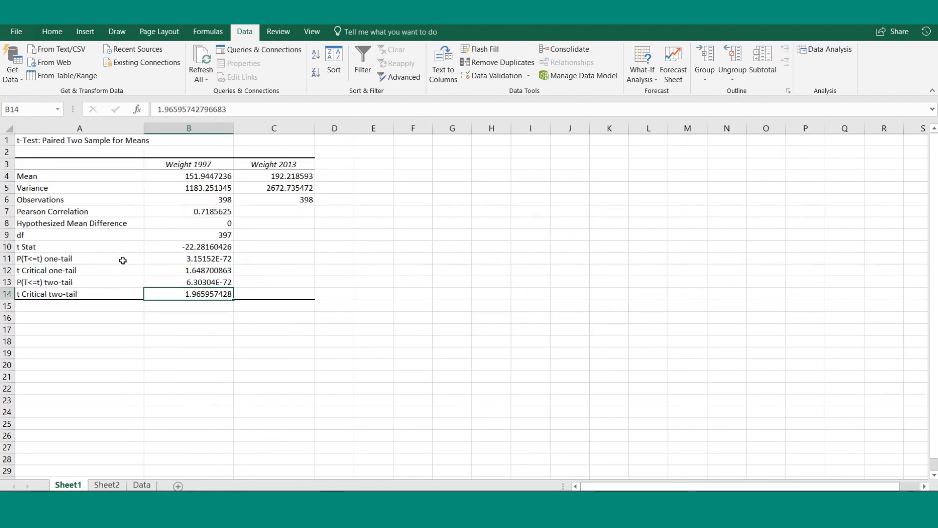